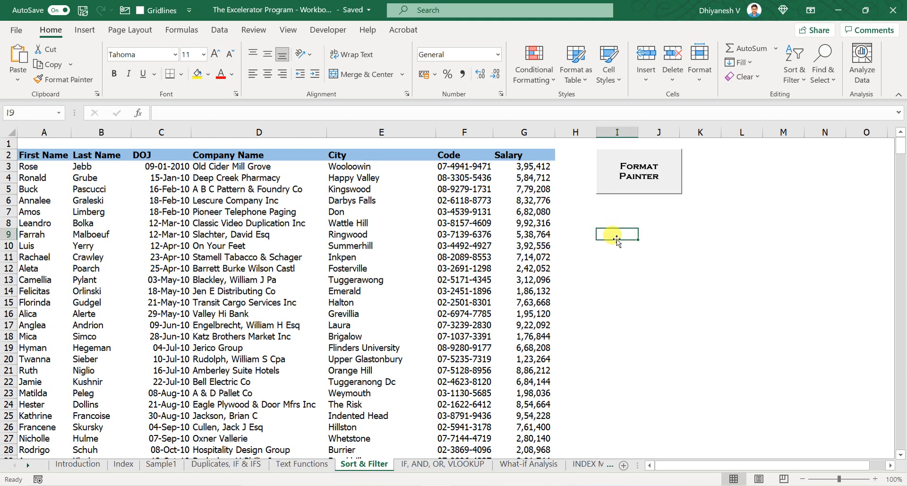
# - Enter the labels Text / A to Z and Number / 1 to infinity in cells I9:J10
pyautogui.write('Text')
pyautogui.press('Tab')
pyautogui.write('A')
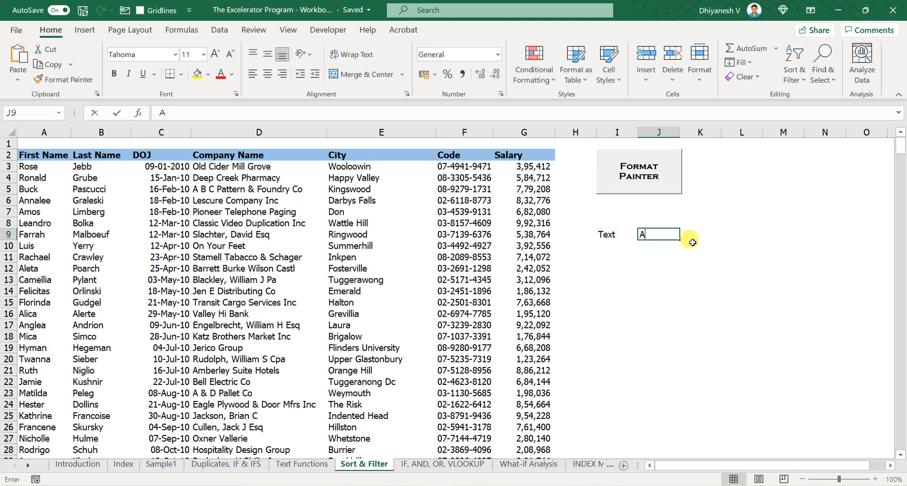
pyautogui.write(' to Z')
pyautogui.press('Return')
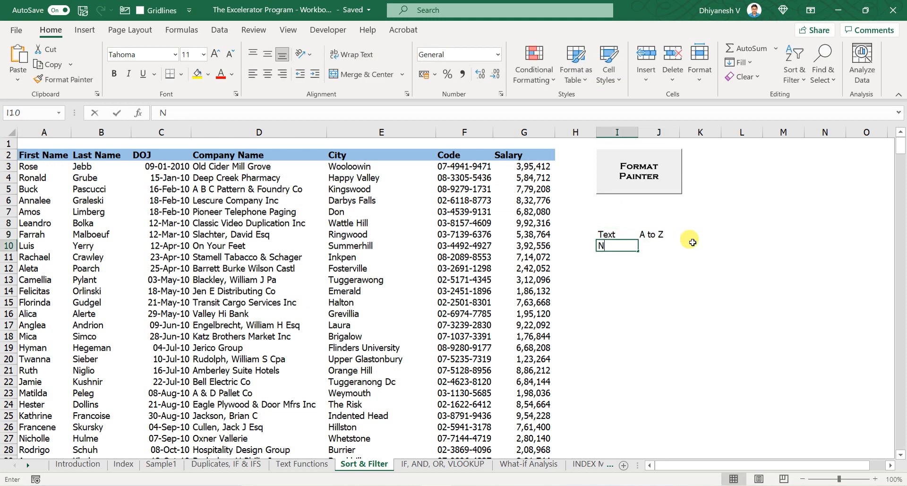
pyautogui.write('Number')
pyautogui.press('Tab')
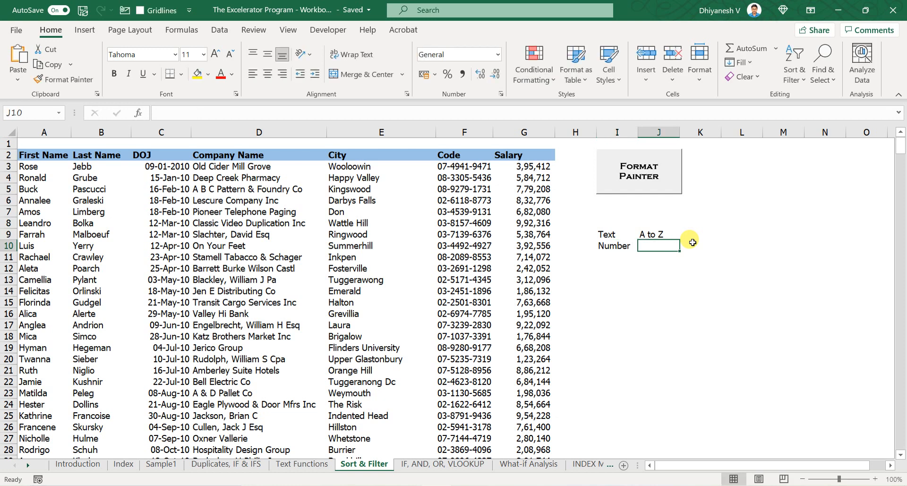
pyautogui.write('1 to infini')
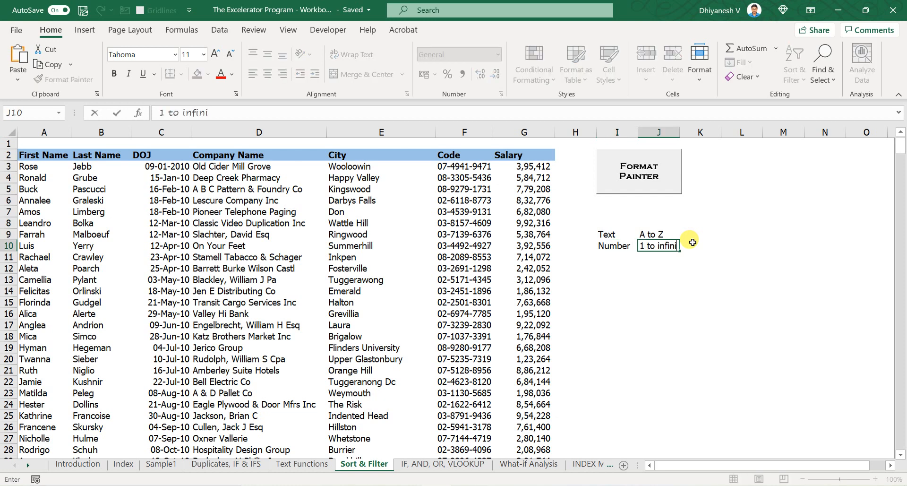
pyautogui.press('Return')
# - Add the labels Z to A and Largest to small in cells K9 and K10
pyautogui.press('Up')
pyautogui.press('Right')
pyautogui.press('Right')
pyautogui.press('Up')
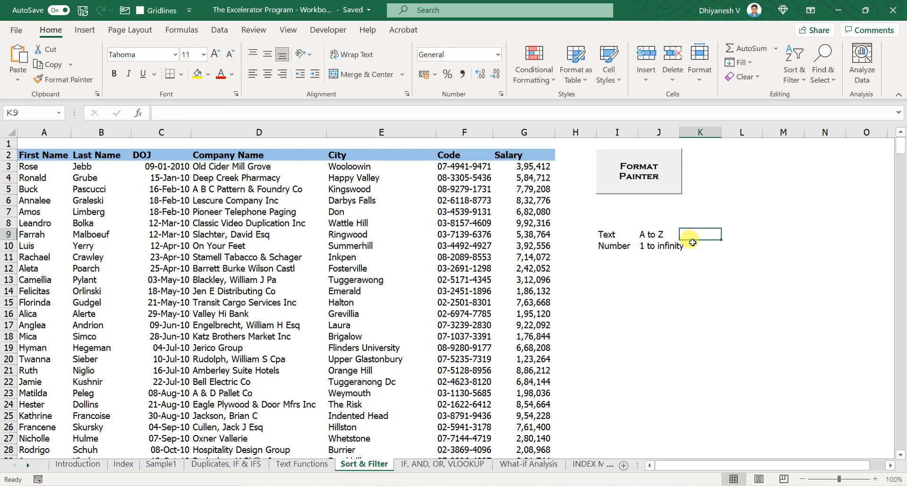
pyautogui.write('A to A')
pyautogui.press('Return')
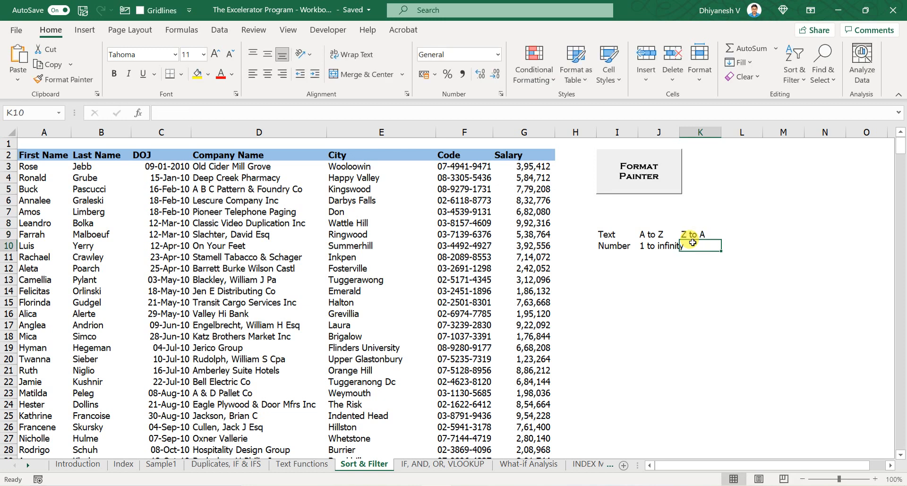
pyautogui.write('Larges')
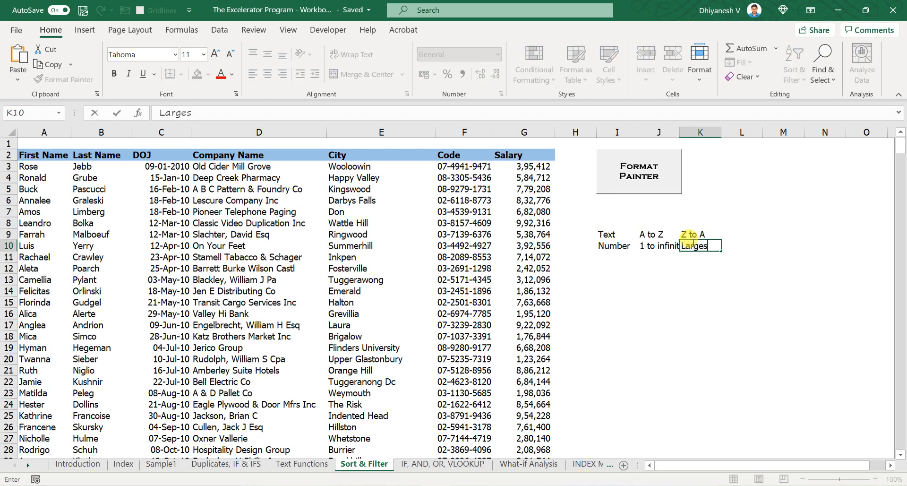
pyautogui.write('t to small')
pyautogui.press('Return')
# - Clear the label cells I9:K10
pyautogui.press('Up')
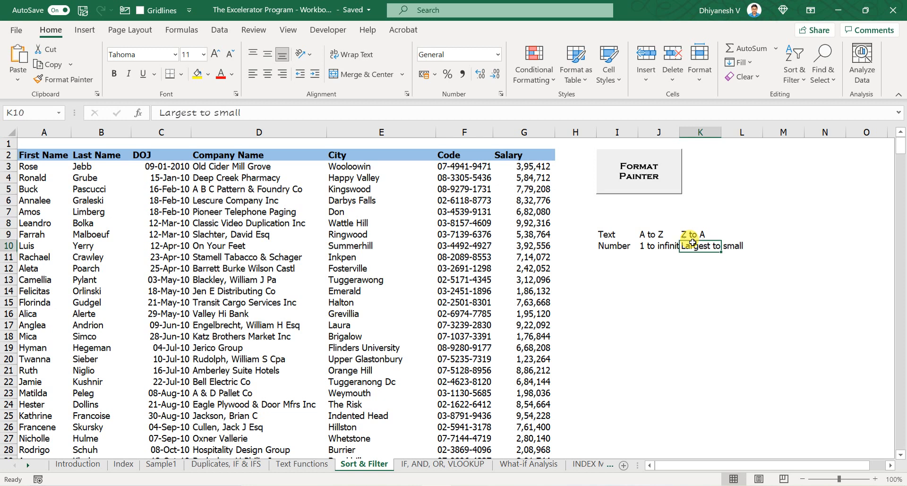
pyautogui.hotkey('shift', 'Up')
pyautogui.hotkey('shift', 'Up')
pyautogui.hotkey('shift', 'Left')
pyautogui.hotkey('shift', 'Left')
pyautogui.press('Delete')
# - Move around the data table's cells to examine the date column
pyautogui.press('Left')
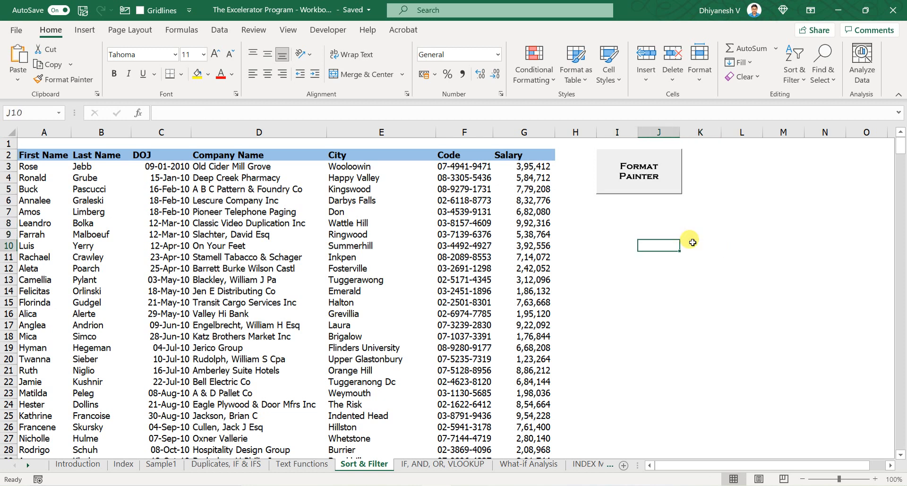
pyautogui.hotkey('ctrl', 'Left')
pyautogui.hotkey('ctrl', 'Left')
pyautogui.press('Up')
pyautogui.press('Up')
pyautogui.press('Right')
pyautogui.press('Right')
pyautogui.press('Up')
pyautogui.press('Right')
pyautogui.press('Left')
pyautogui.press('Up')
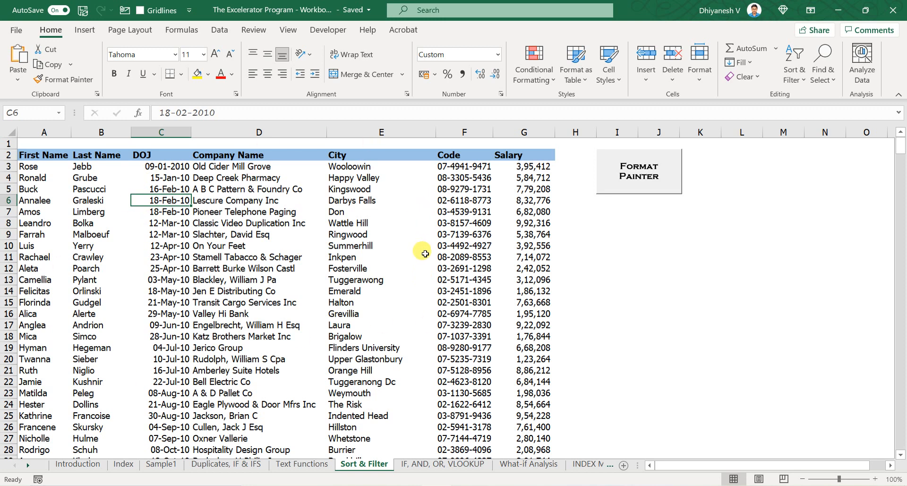
# - Select the whole data table from inside it and scroll through its rows and back to the top
pyautogui.click(339, 209)
pyautogui.click(264, 199)
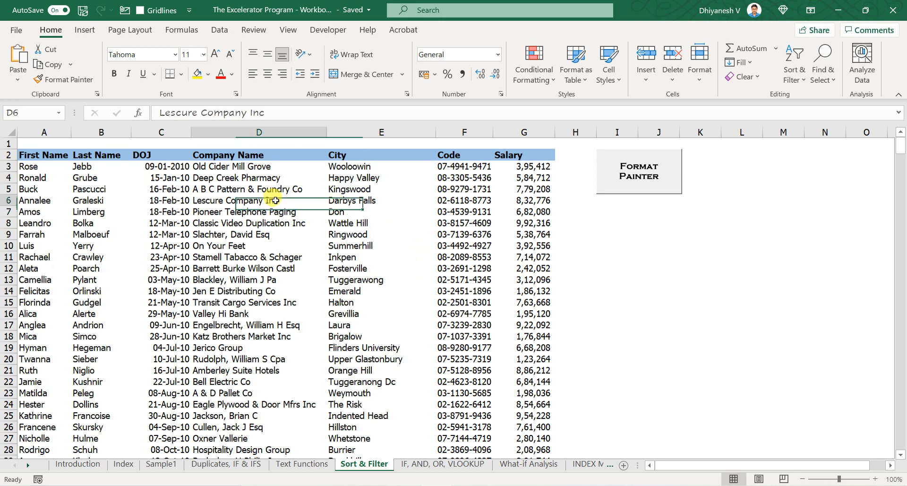
pyautogui.click(273, 278)
pyautogui.hotkey('ctrl', 'a')
pyautogui.hotkey('ctrl', 'a')
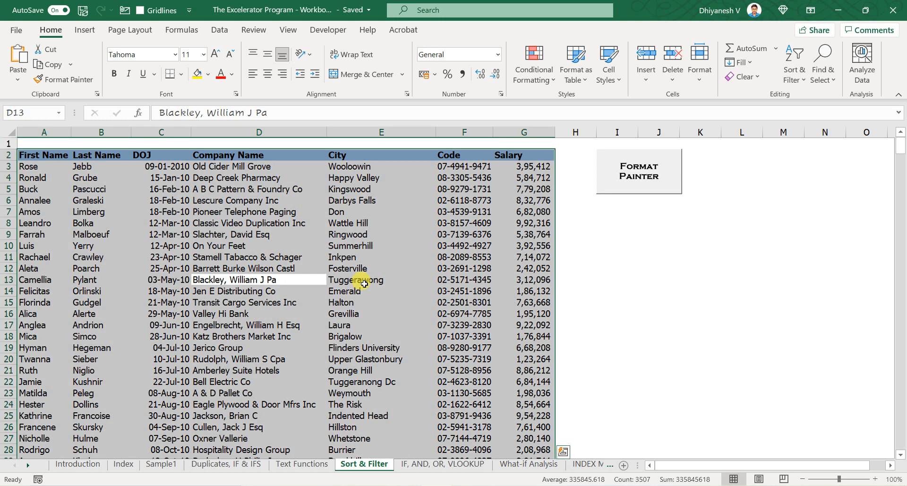
pyautogui.click(364, 284)
pyautogui.hotkey('ctrl', 'a')
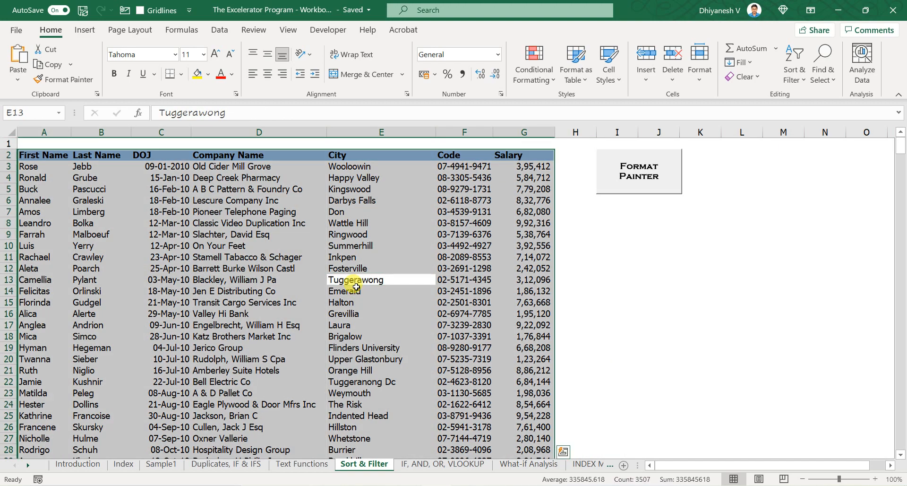
pyautogui.scroll(-14, 397, 333)
pyautogui.scroll(-20, 397, 333)
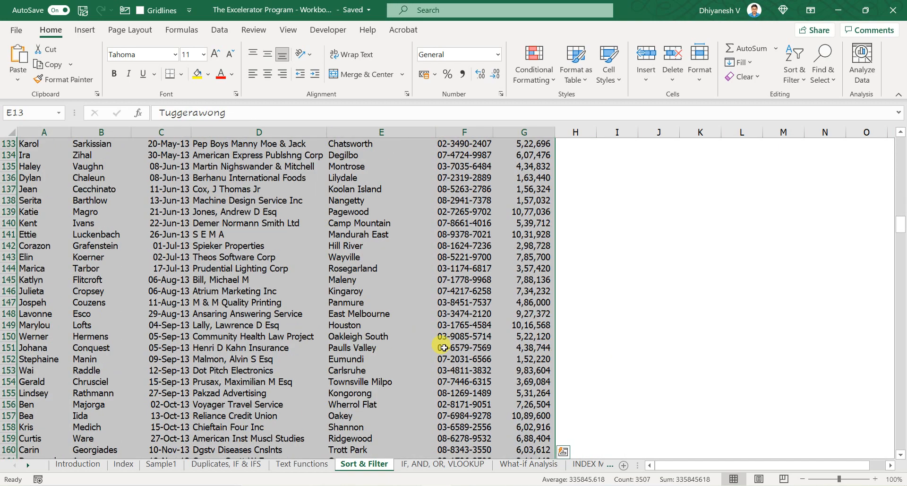
pyautogui.moveTo(901, 234); pyautogui.dragTo(851, 119)
pyautogui.click(267, 244)
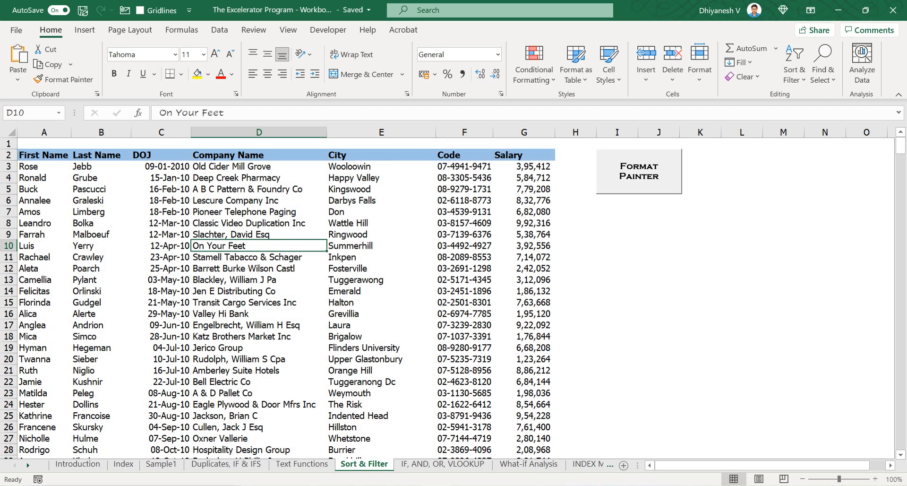
# - Select a block of rows from A3 to column E and move back to the top of the table
pyautogui.moveTo(32, 167); pyautogui.dragTo(369, 403)
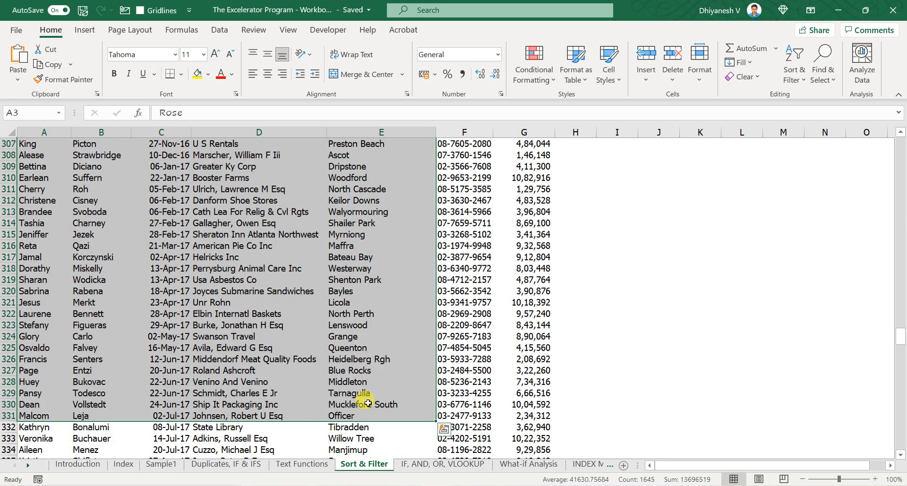
pyautogui.press('Up')
pyautogui.press('Down')
pyautogui.press('Down')
pyautogui.press('Down')
pyautogui.press('Down')
pyautogui.press('Down')
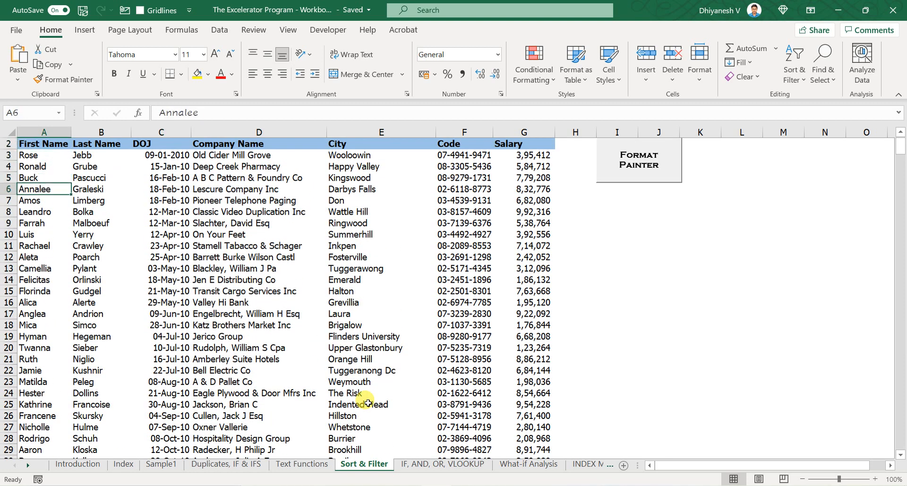
pyautogui.press('Up')
pyautogui.press('Up')
pyautogui.press('Up')
pyautogui.press('Up')
pyautogui.press('Up')
pyautogui.press('Up')
pyautogui.press('Down')
pyautogui.press('Down')
pyautogui.press('Down')
pyautogui.press('Down')
pyautogui.press('Down')
pyautogui.press('Down')
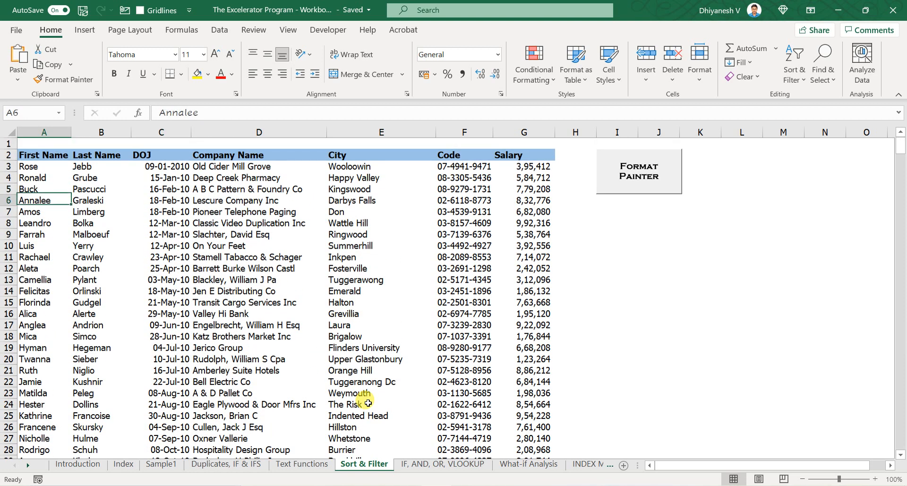
# - Clear the contents of a data row, select the remaining table, and undo the deletion
pyautogui.hotkey('shift', 'space')
pyautogui.press('Delete')
pyautogui.press('Up')
pyautogui.press('Up')
pyautogui.hotkey('ctrl', 'a')
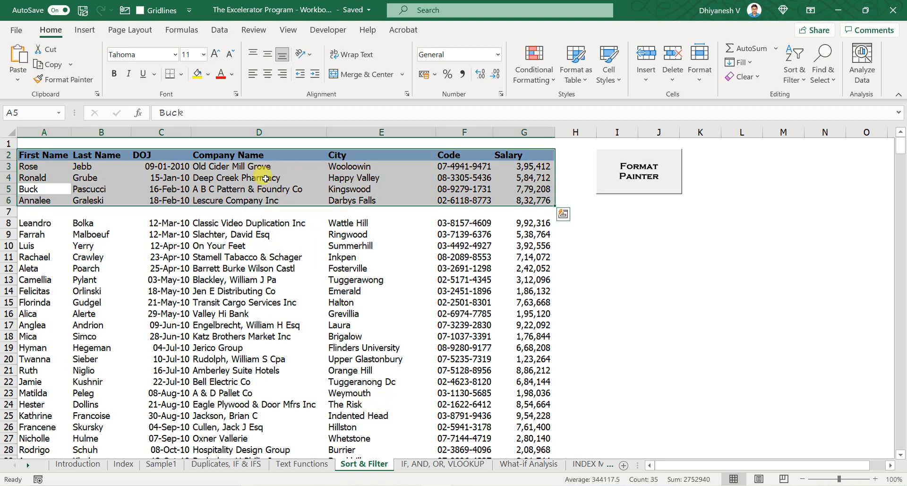
pyautogui.hotkey('ctrl', 'z')
# - Select cells in the City column and select the whole table again
pyautogui.click(348, 245)
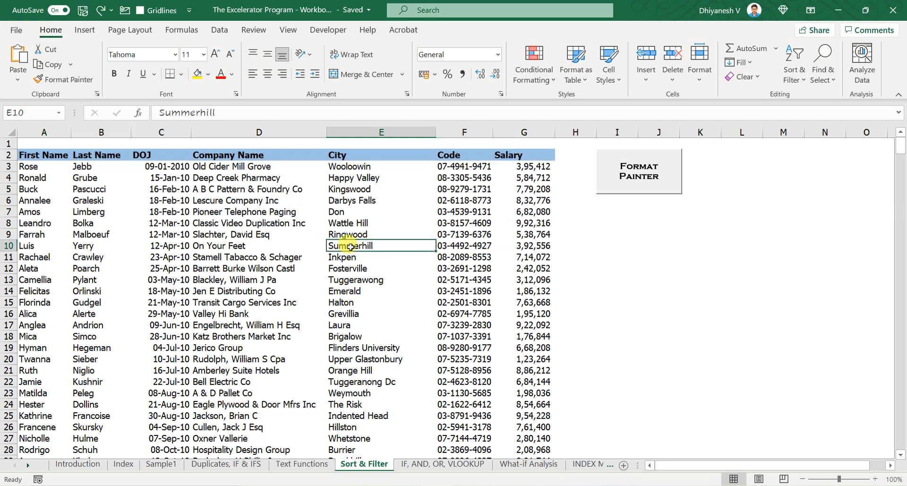
pyautogui.click(91, 201)
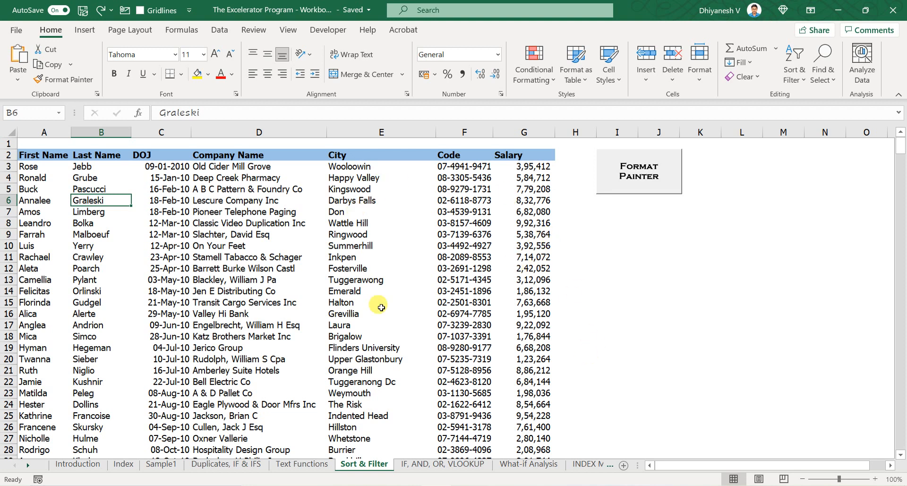
pyautogui.click(376, 169)
pyautogui.hotkey('ctrl', 'a')
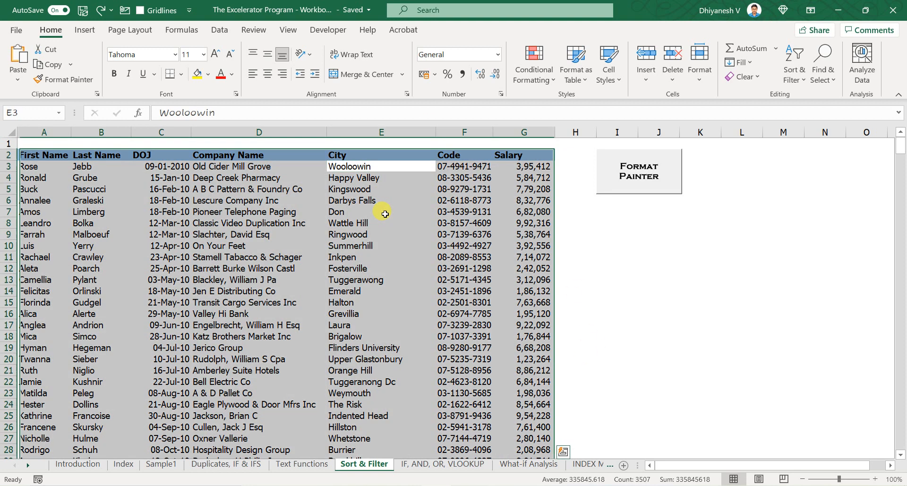
pyautogui.click(379, 282)
pyautogui.click(350, 176)
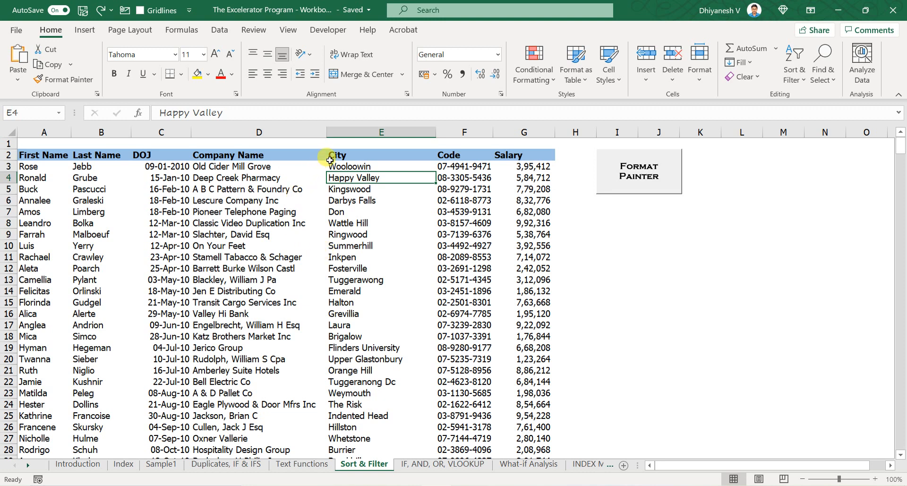
pyautogui.click(359, 209)
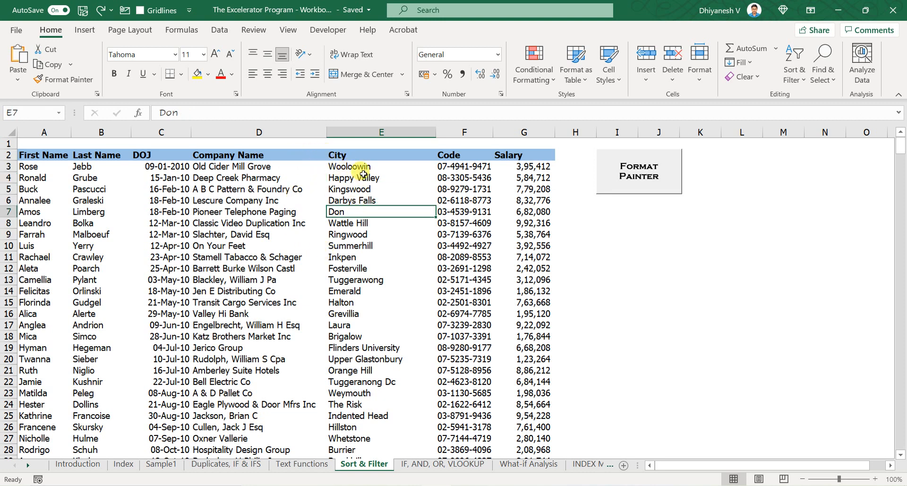
pyautogui.click(363, 180)
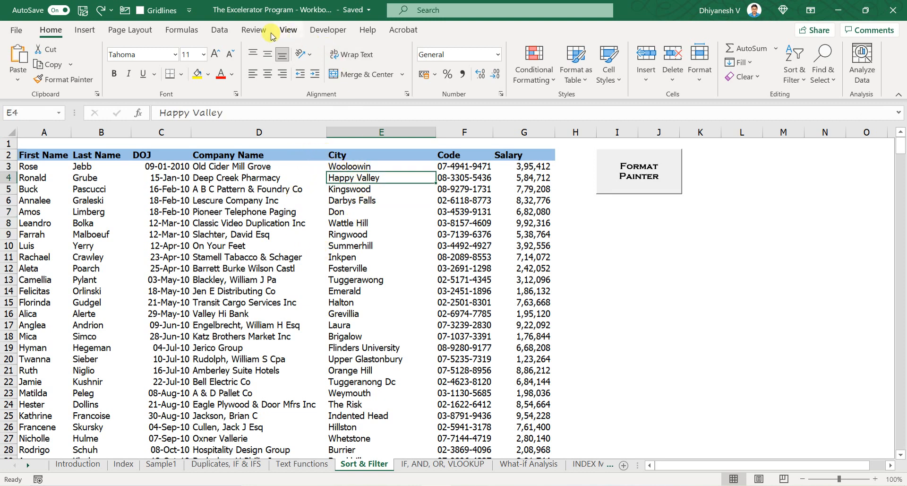
# - Sort the table by City A to Z and undo the sort
pyautogui.click(217, 30)
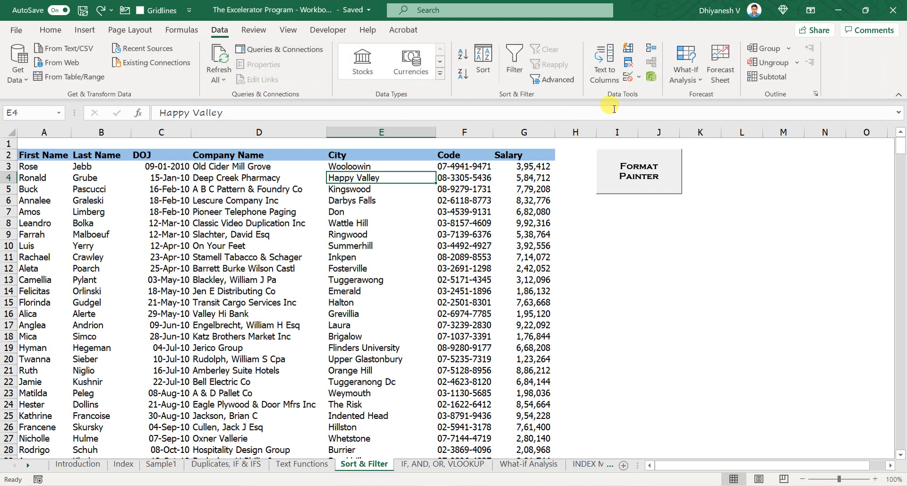
pyautogui.click(463, 56)
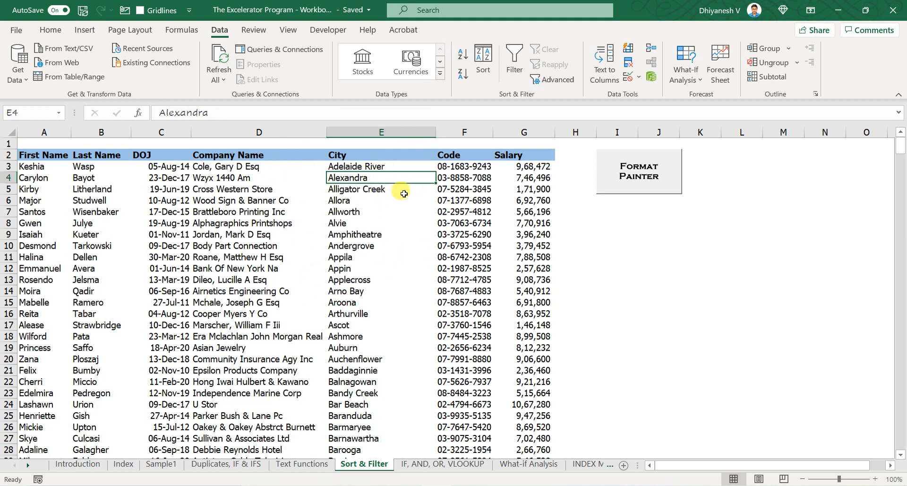
pyautogui.hotkey('ctrl', 'z')
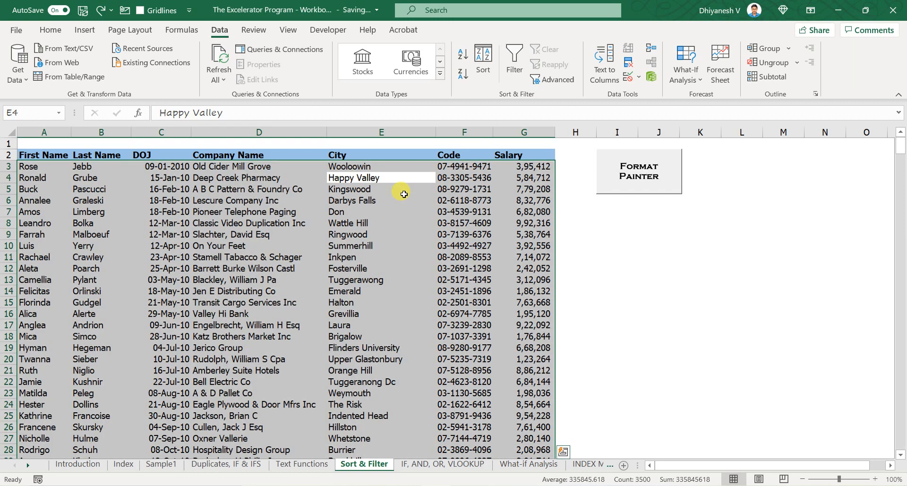
# - Turn on filter buttons for the table's header row from the City header cell
pyautogui.press('Up')
pyautogui.press('Up')
pyautogui.press('Down')
pyautogui.press('Up')
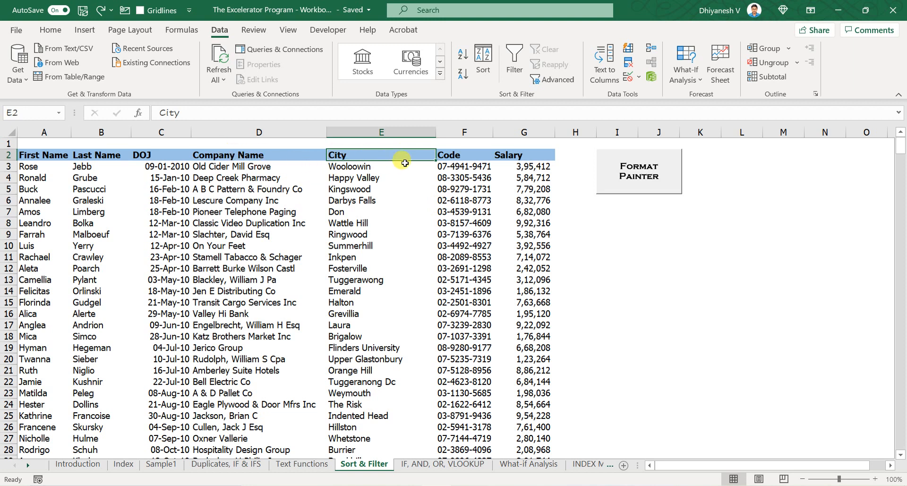
pyautogui.hotkey('ctrl', 'shift', 'l')
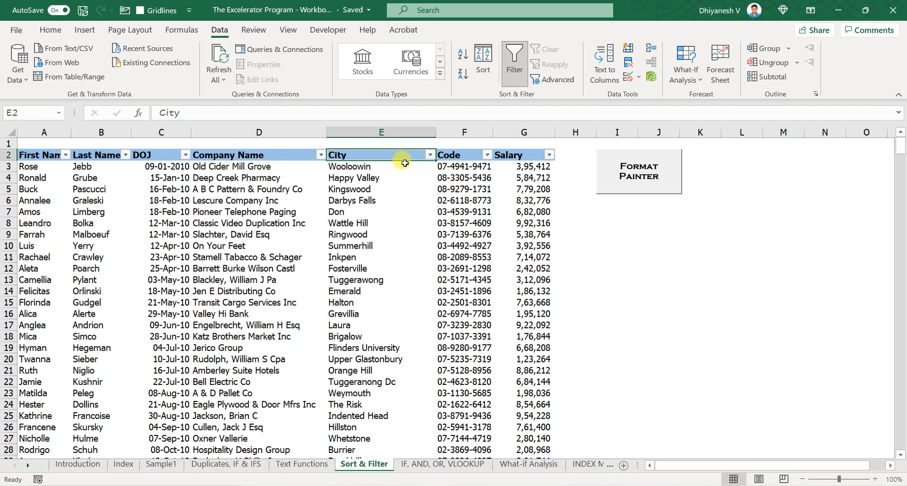
# - Sort City A to Z through its filter dropdown and undo the sort
pyautogui.click(430, 155)
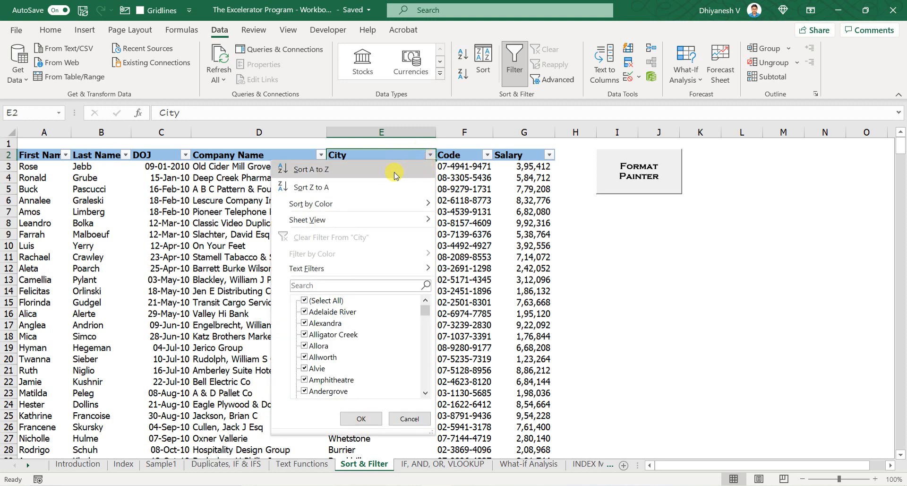
pyautogui.click(395, 175)
pyautogui.click(433, 157)
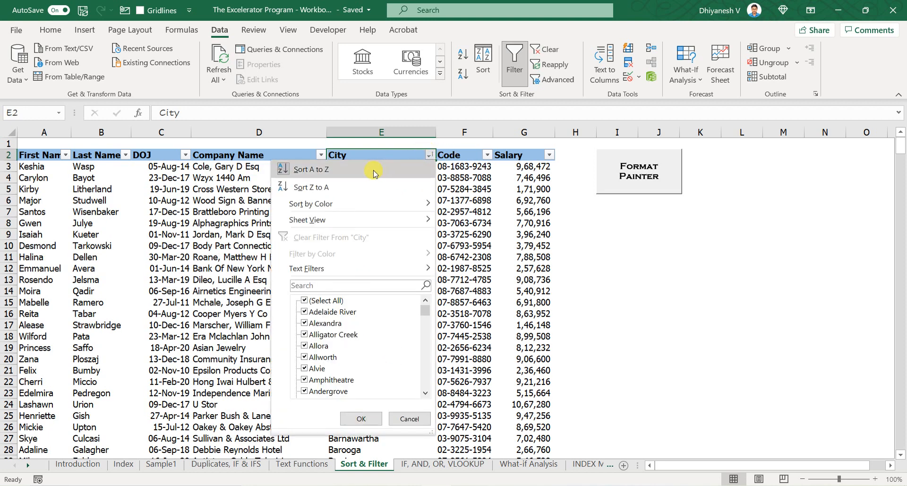
pyautogui.click(485, 221)
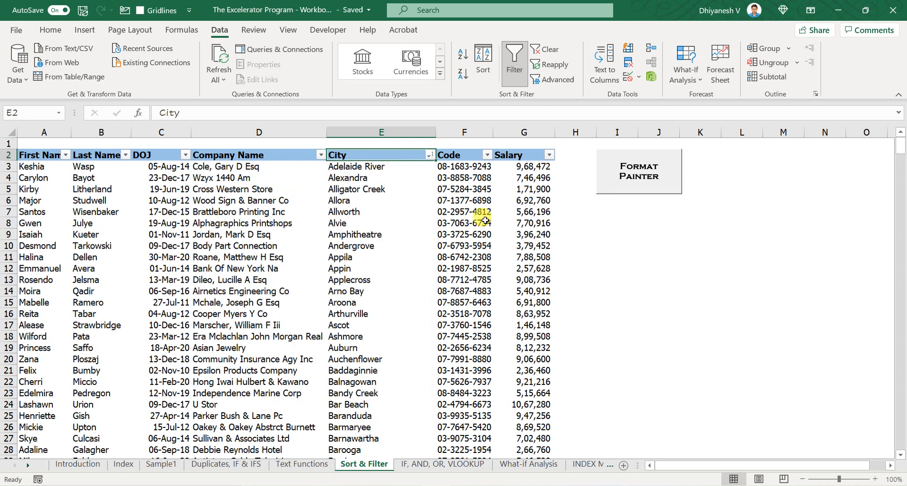
pyautogui.hotkey('ctrl', 'z')
# - Turn off the filter buttons on the table's header row
pyautogui.click(402, 199)
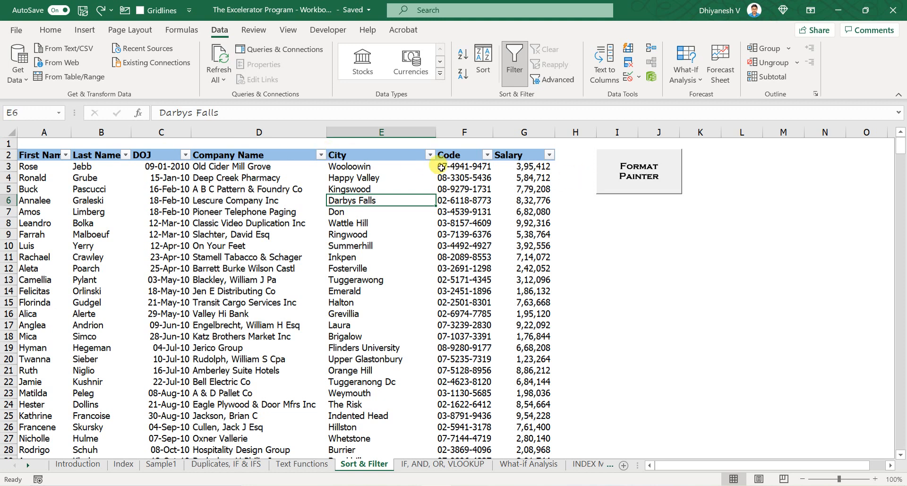
pyautogui.click(144, 132)
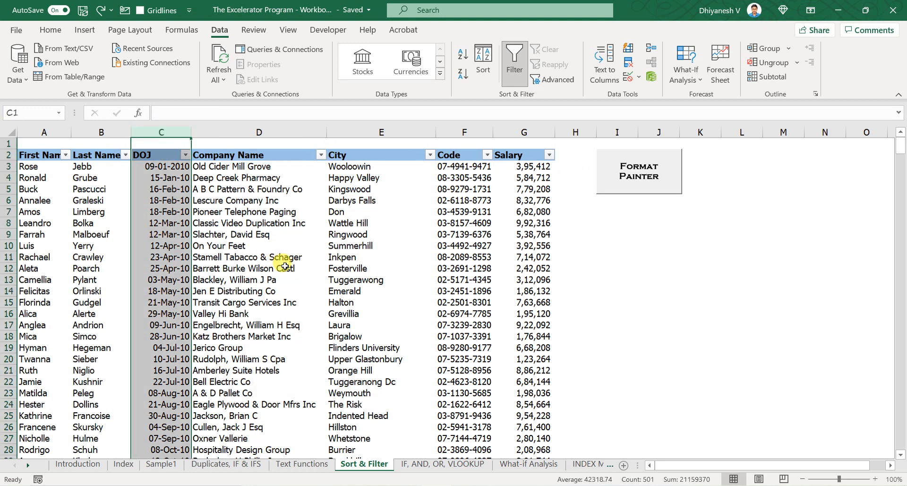
pyautogui.click(267, 231)
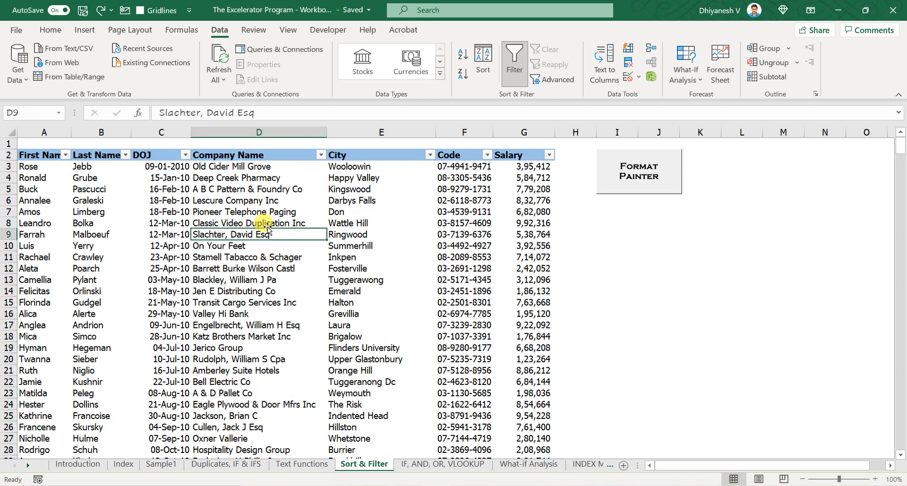
pyautogui.hotkey('ctrl', 'shift', 'l')
# - Sort the table by the DOJ column from oldest to newest
pyautogui.click(524, 131)
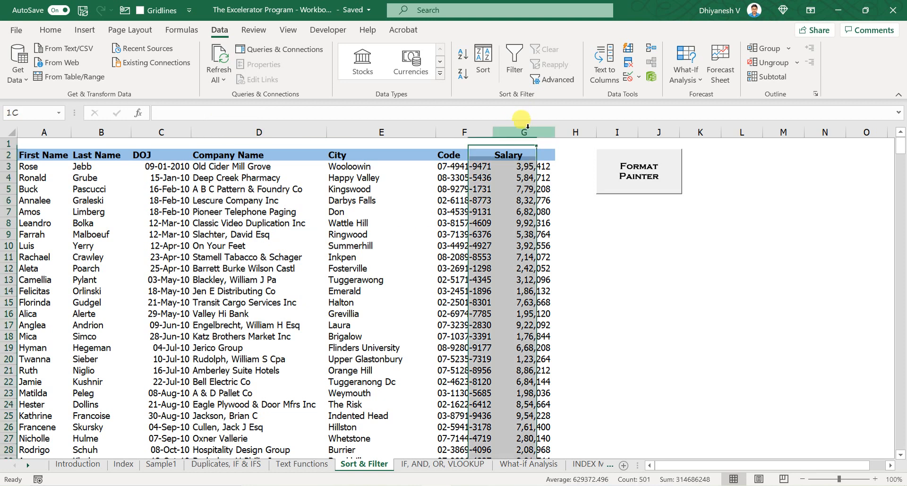
pyautogui.moveTo(519, 189); pyautogui.dragTo(520, 211)
pyautogui.click(520, 191)
pyautogui.click(165, 156)
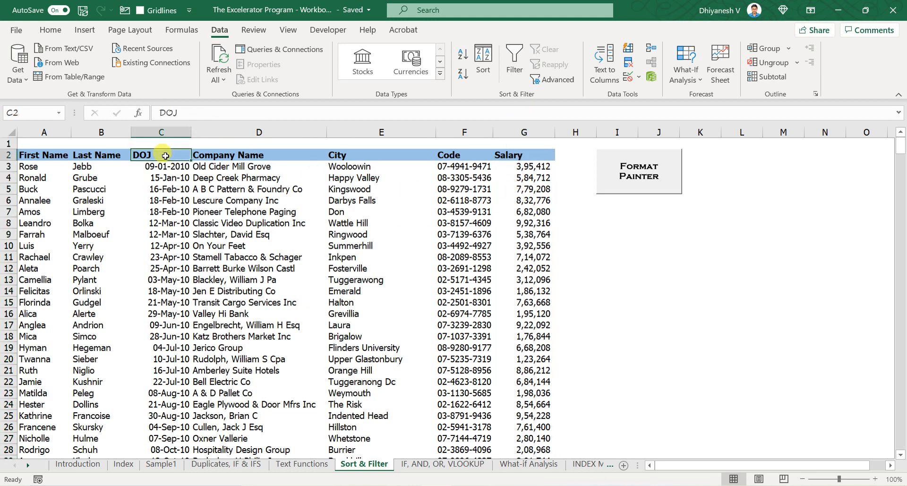
pyautogui.click(165, 166)
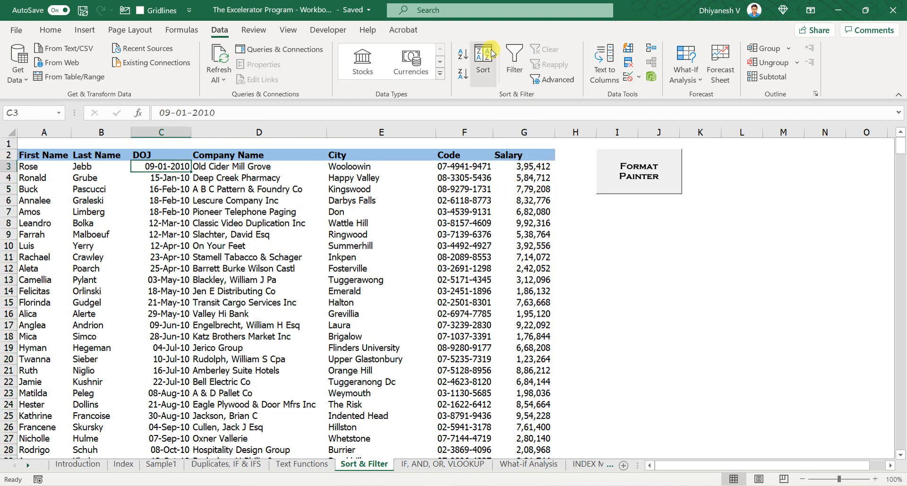
pyautogui.click(465, 52)
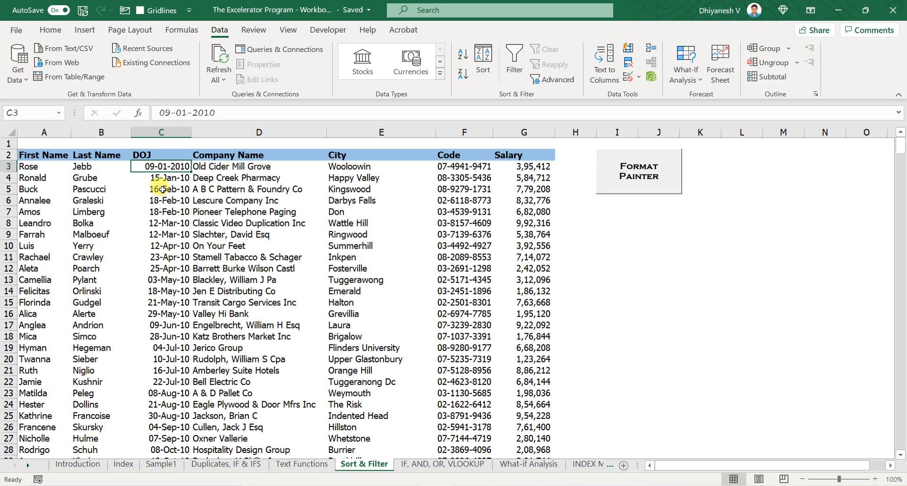
# - Select the two 18-Feb-10 DOJ cells and their Salary cells to compare them
pyautogui.moveTo(152, 201); pyautogui.dragTo(151, 216)
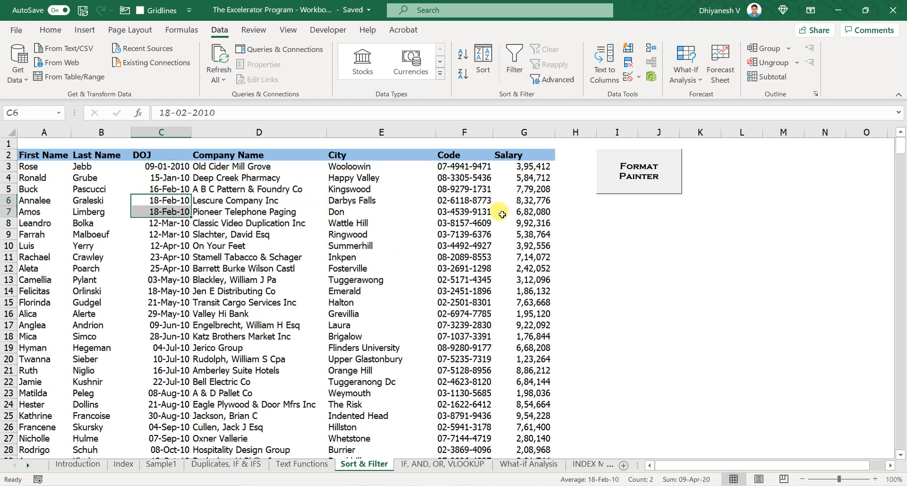
pyautogui.moveTo(516, 199); pyautogui.dragTo(519, 212)
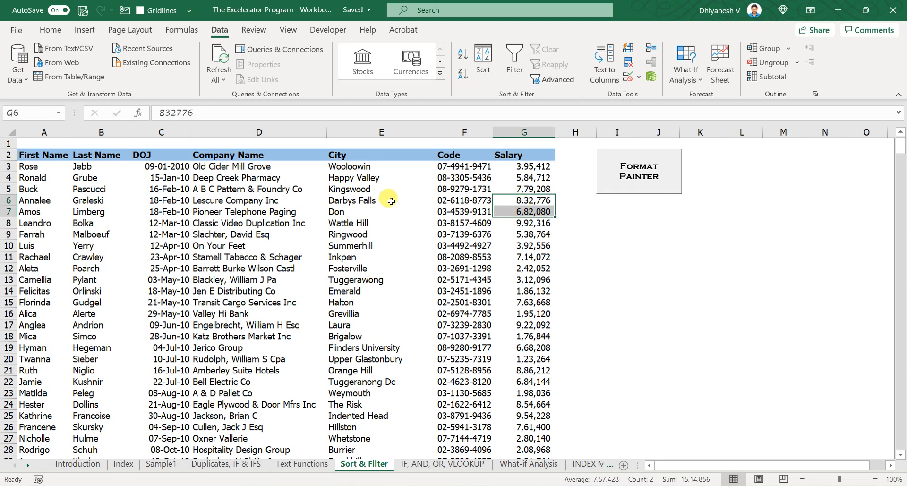
pyautogui.click(415, 201)
pyautogui.hotkey('ctrl', 'shift', 'l')
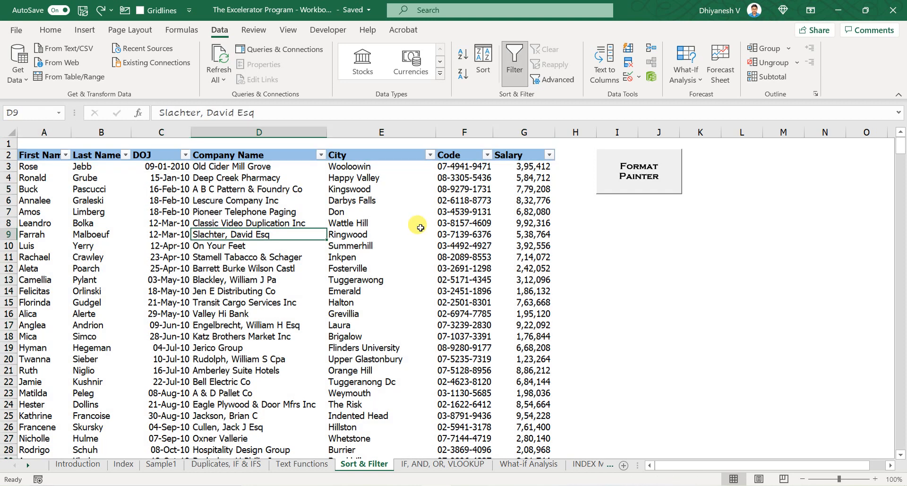
pyautogui.hotkey('ctrl', 'y')
pyautogui.hotkey('ctrl', 'y')
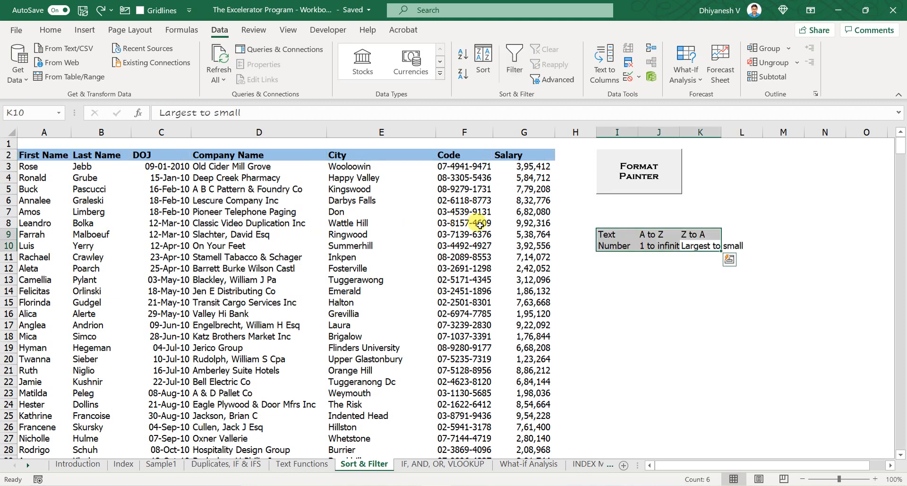
pyautogui.hotkey('ctrl', 'z')
# - Sort the table by the Salary column from largest to smallest
pyautogui.click(480, 225)
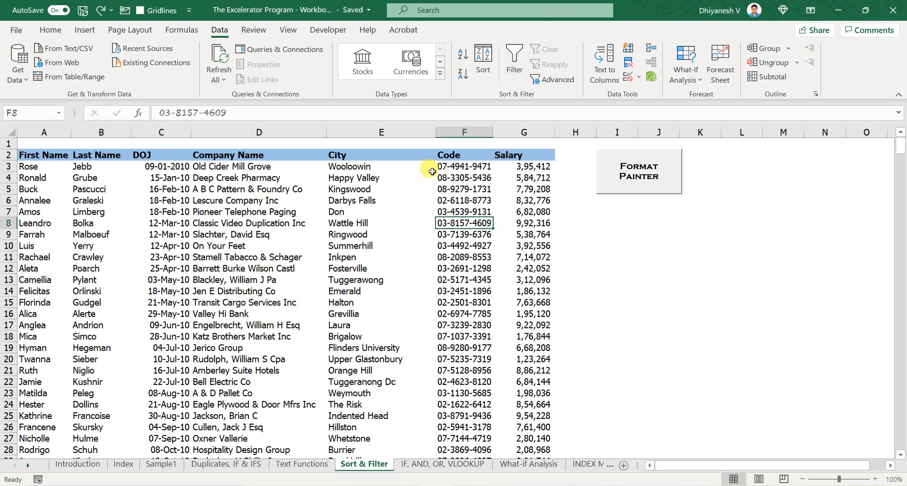
pyautogui.click(513, 163)
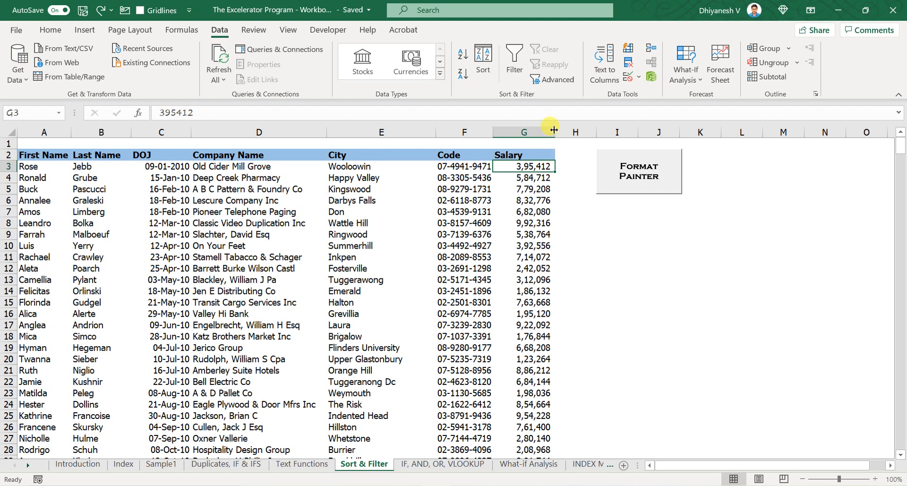
pyautogui.click(463, 77)
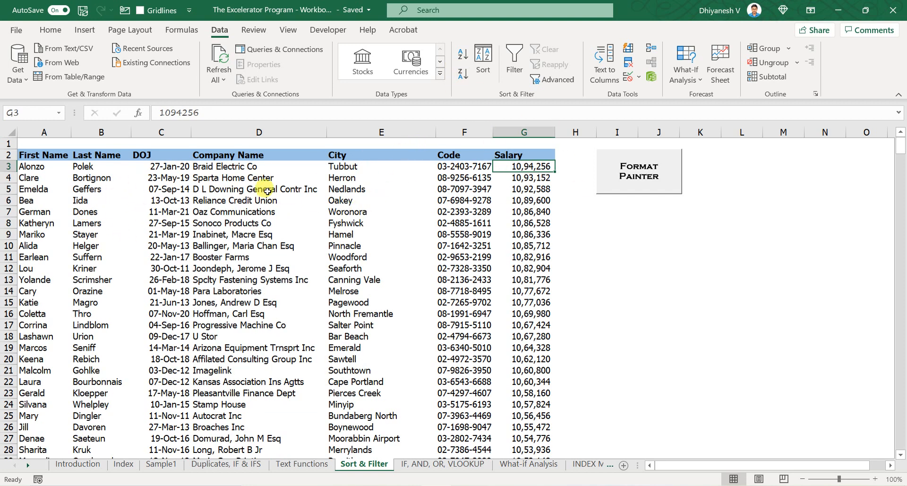
# - Open the Sort dialog and set the first level to sort by DOJ, Oldest to Newest
pyautogui.click(372, 222)
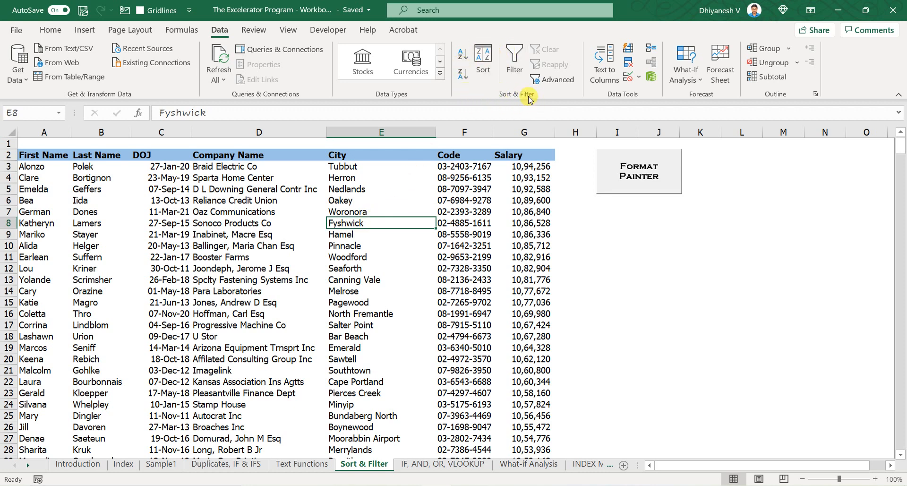
pyautogui.click(486, 71)
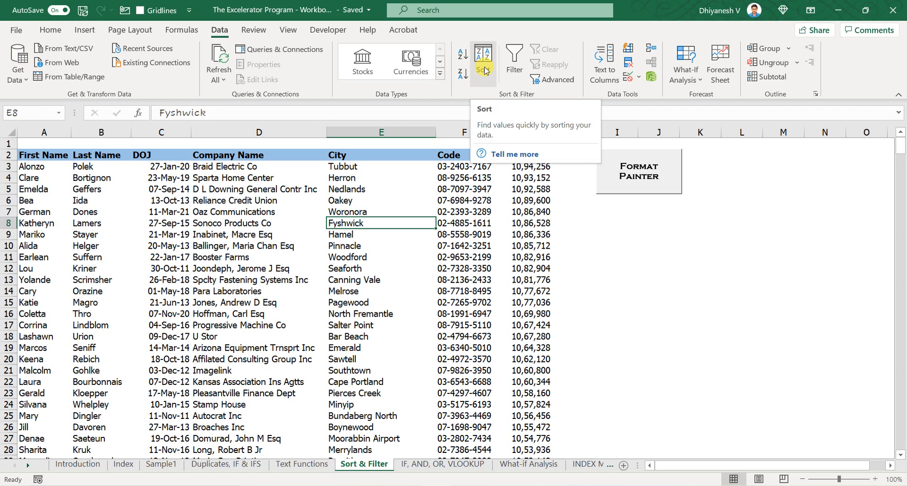
pyautogui.click(486, 71)
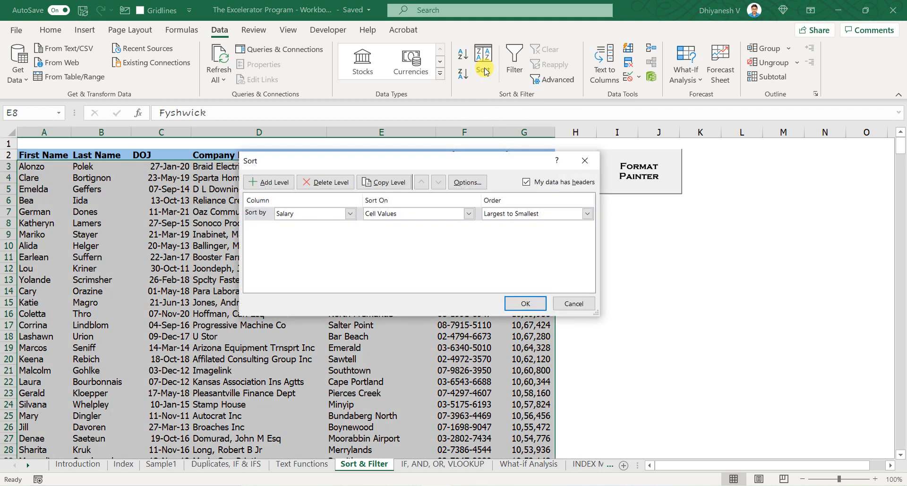
pyautogui.click(338, 217)
pyautogui.click(333, 242)
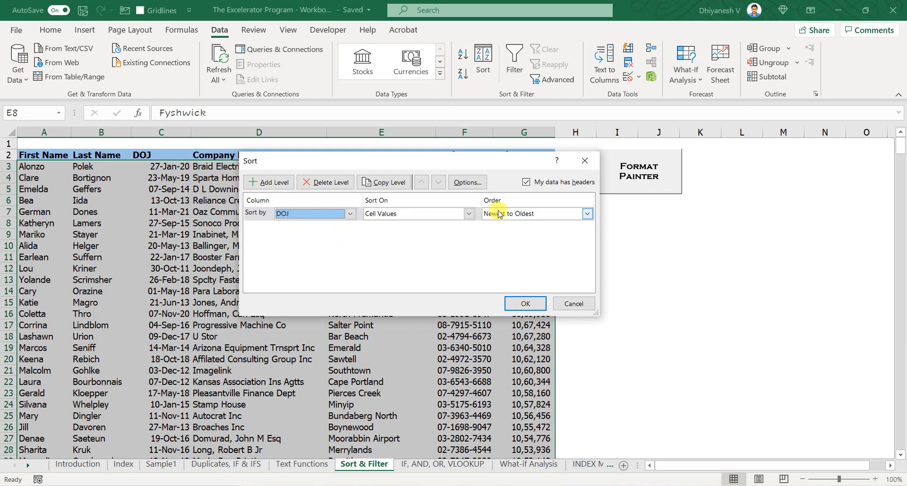
pyautogui.click(518, 213)
pyautogui.click(520, 230)
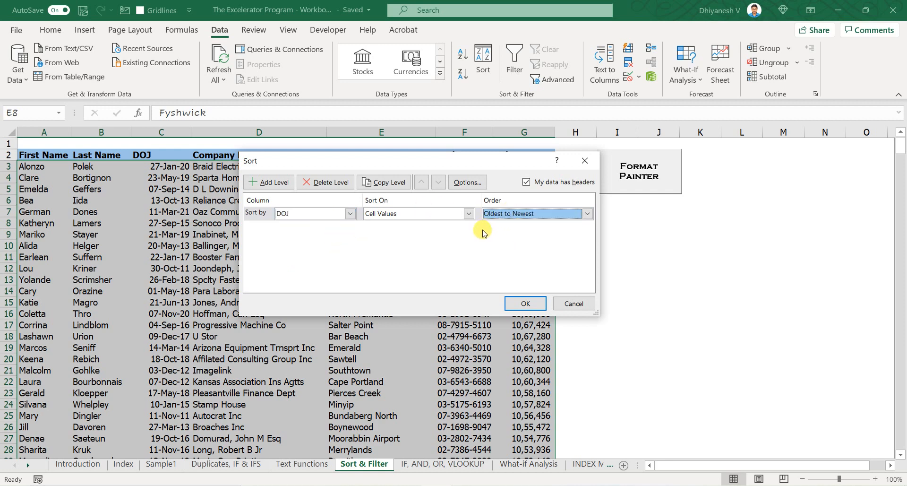
pyautogui.click(530, 215)
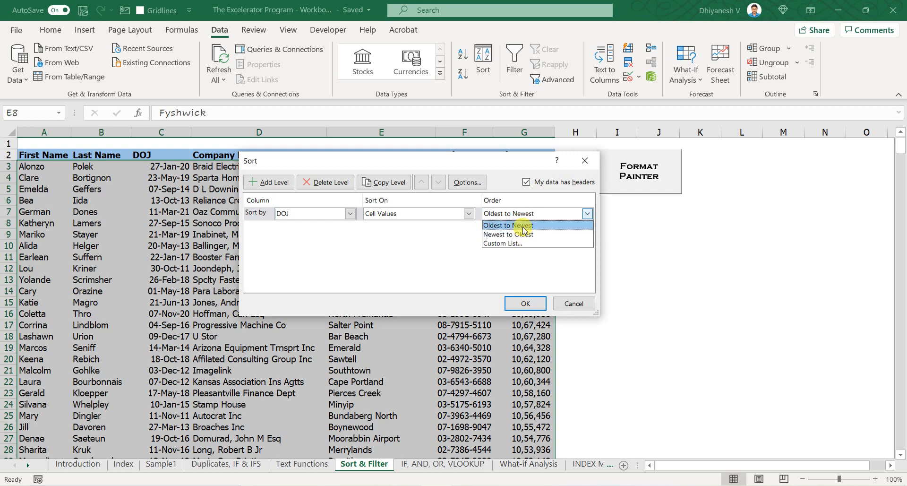
pyautogui.click(524, 228)
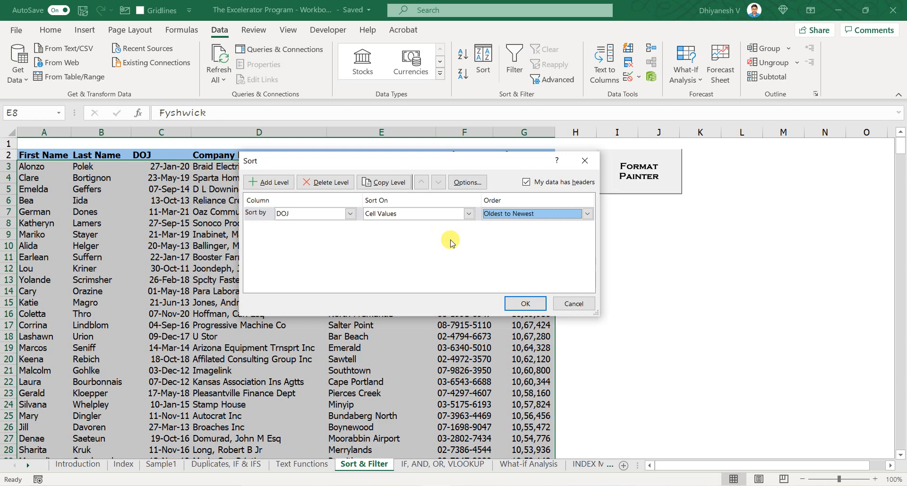
# - Add a second sort level by Salary, Largest to Smallest, and apply the sort
pyautogui.click(282, 184)
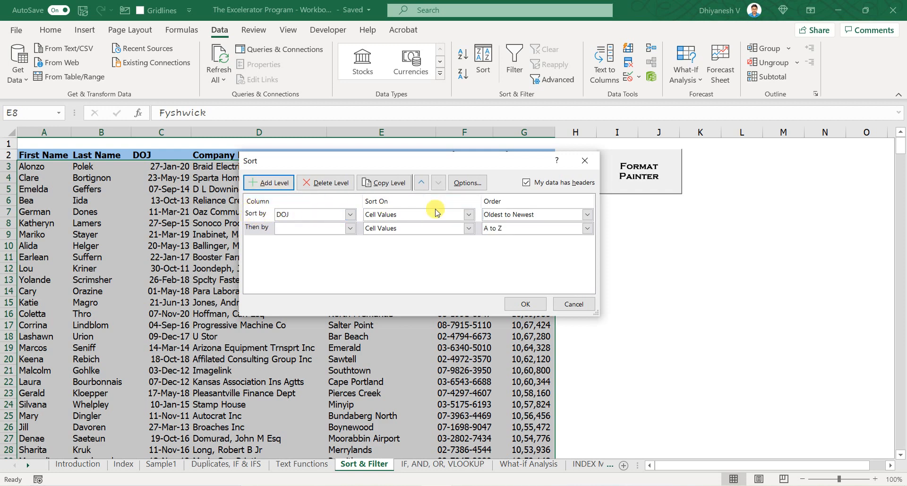
pyautogui.click(297, 229)
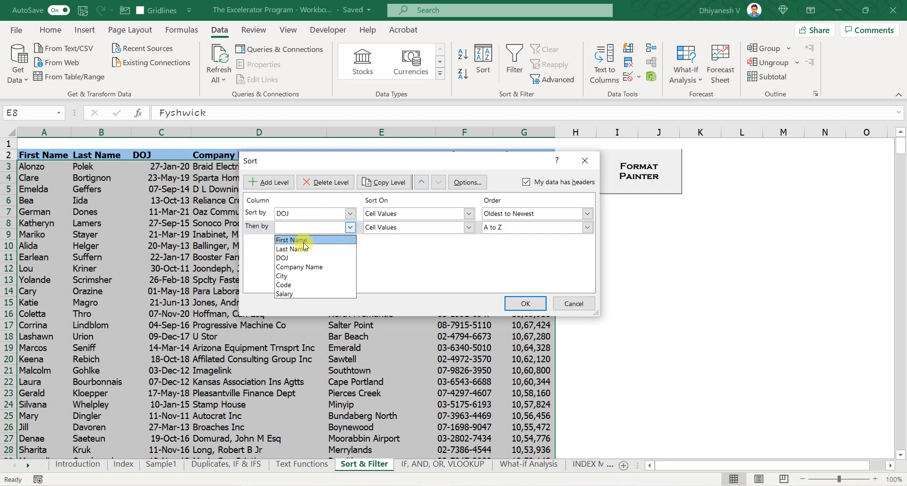
pyautogui.click(312, 294)
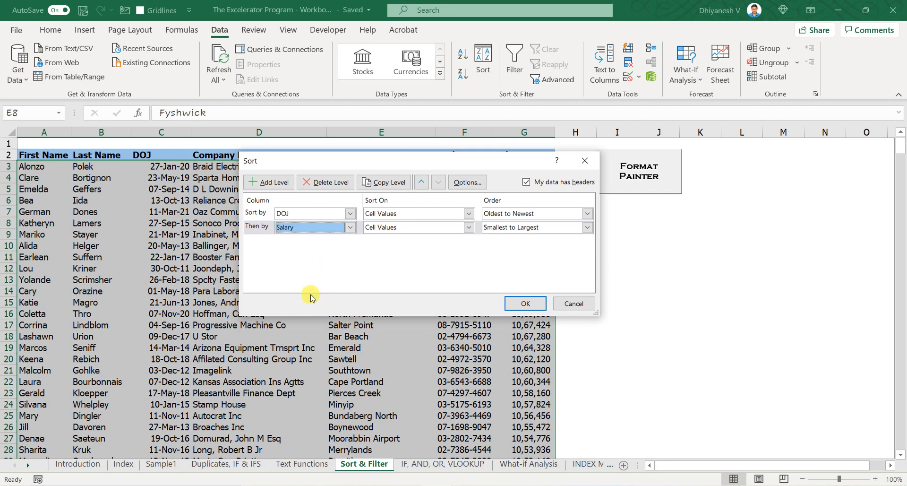
pyautogui.click(493, 227)
pyautogui.click(510, 251)
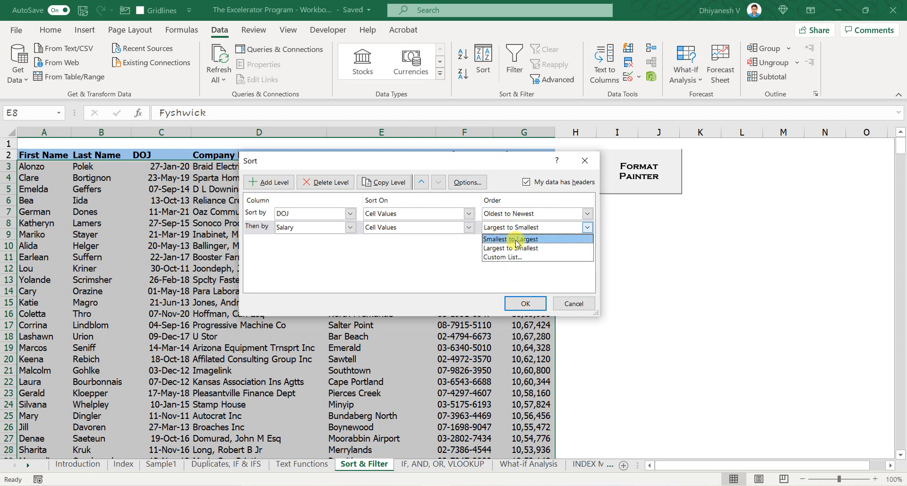
pyautogui.click(517, 250)
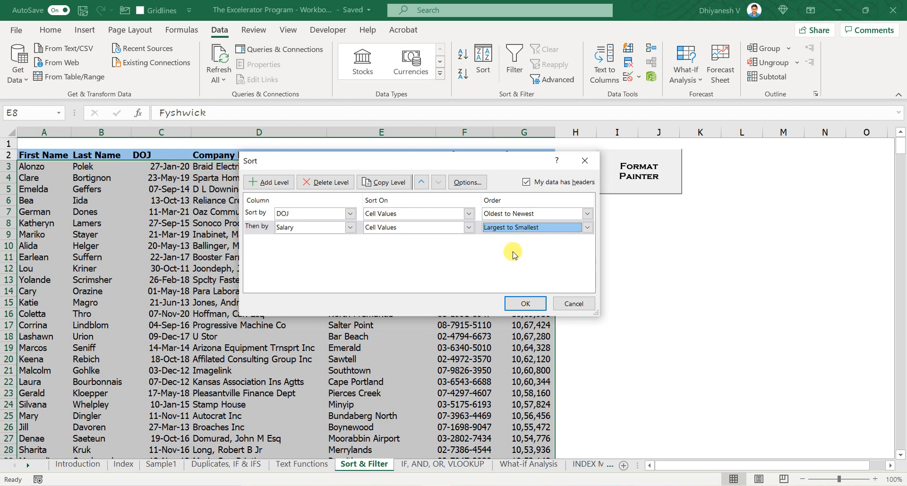
pyautogui.click(525, 303)
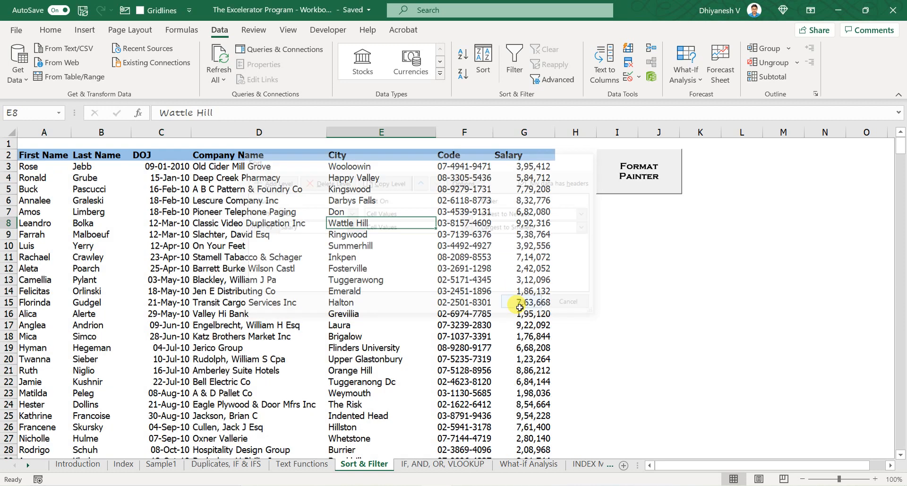
# - Select the two 18-Feb-10 rows to check their salary order
pyautogui.moveTo(150, 204); pyautogui.dragTo(528, 212)
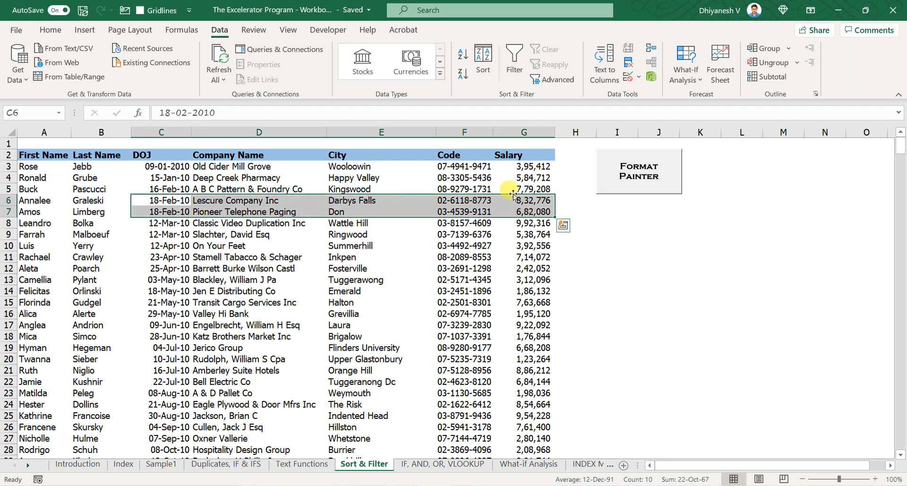
pyautogui.click(467, 179)
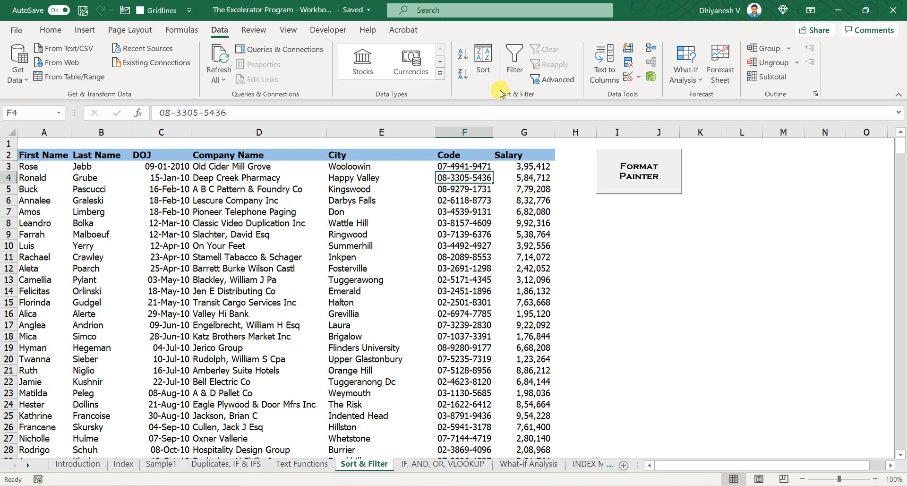
pyautogui.click(513, 66)
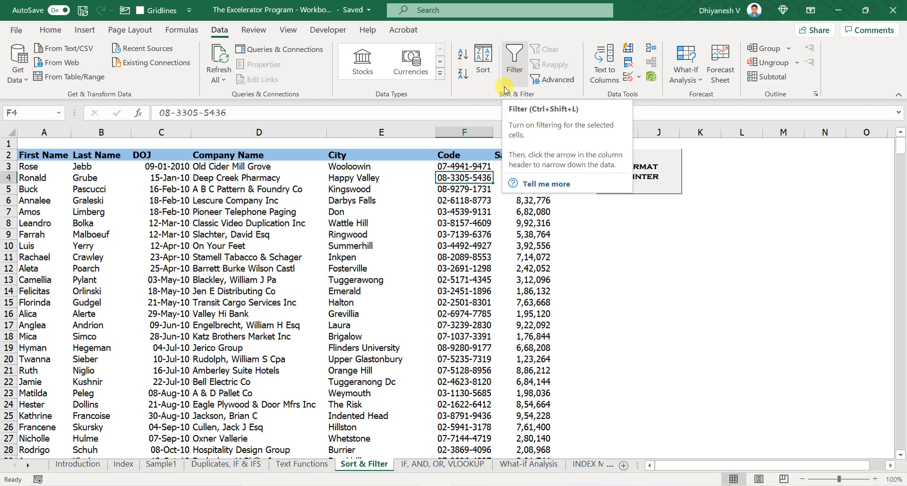
# - Select the whole table and turn on filter buttons for its header row
pyautogui.hotkey('ctrl', 'a')
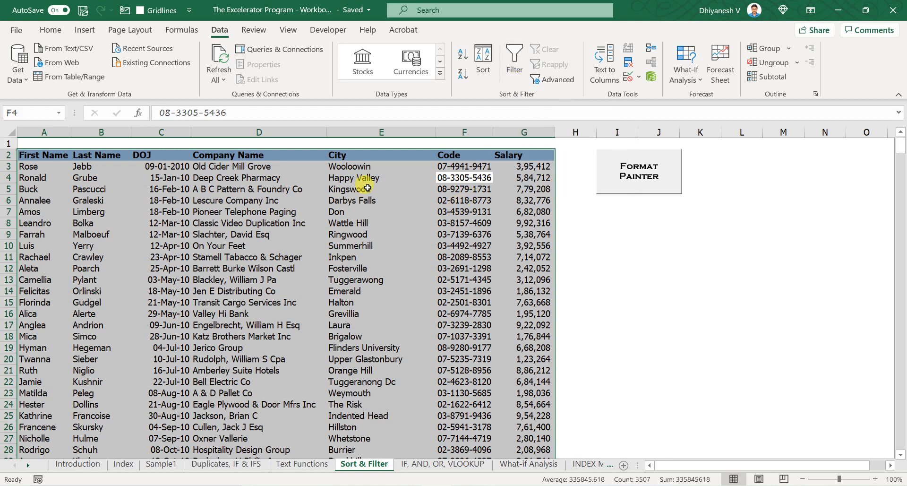
pyautogui.hotkey('ctrl', 'shift', 'l')
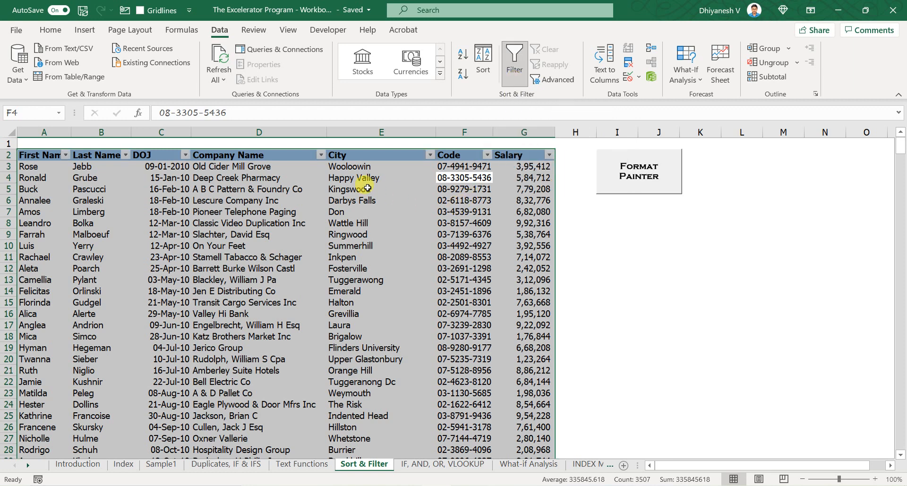
pyautogui.press('Up')
pyautogui.press('Up')
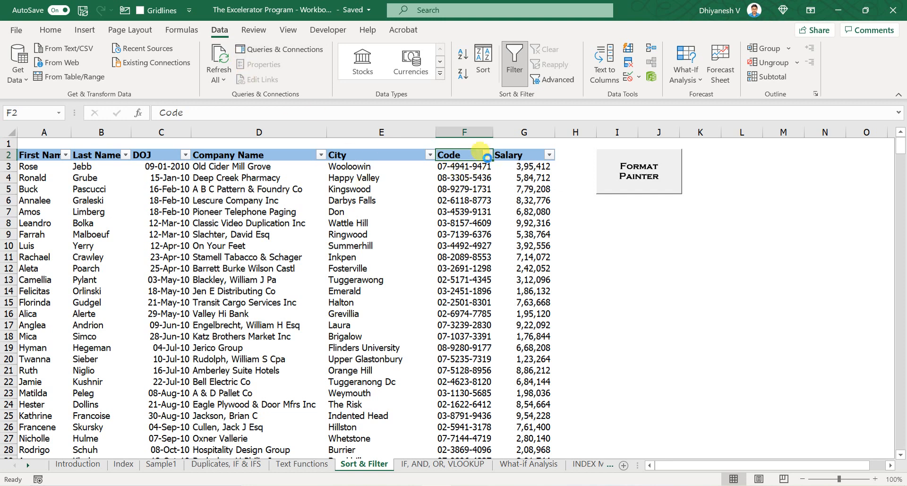
# - Open the City column's filter menu to review its sort options, then close it
pyautogui.click(487, 155)
pyautogui.click(430, 155)
pyautogui.click(430, 155)
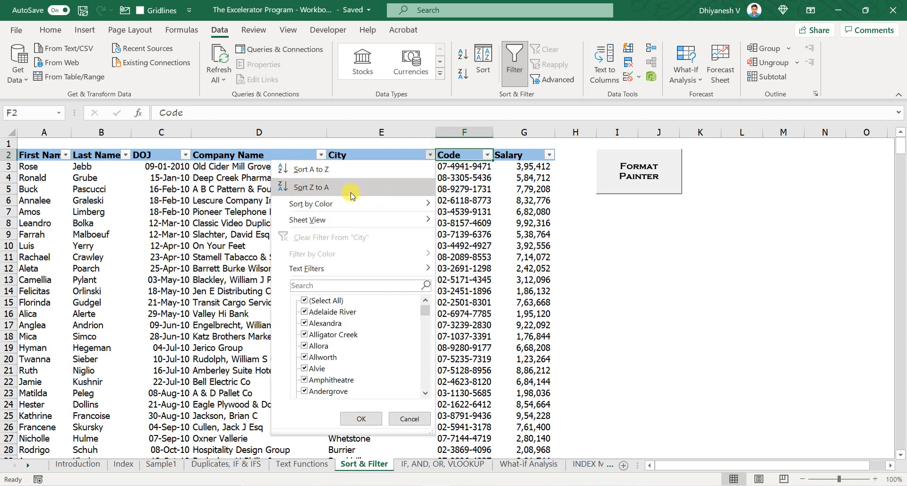
pyautogui.moveTo(340, 209)
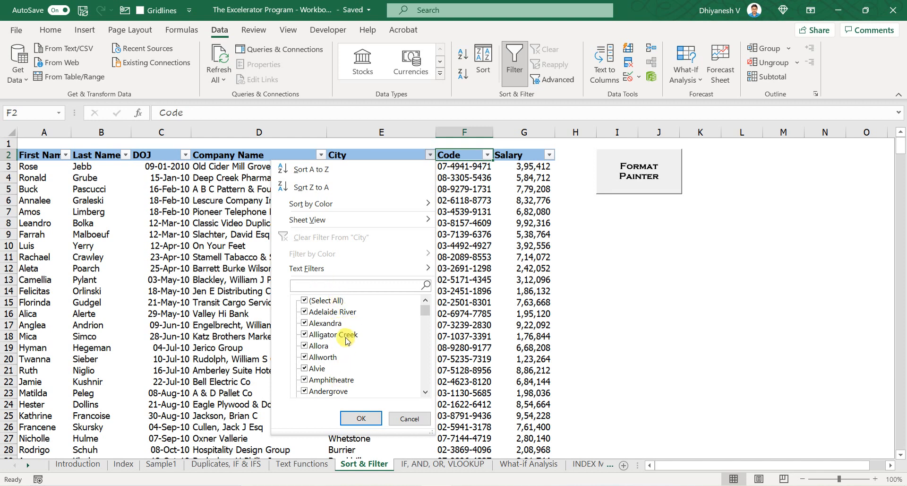
pyautogui.click(473, 246)
# - Label row 1 above the headers with Text over City, Number over Salary and Date over DOJ
pyautogui.press('Down')
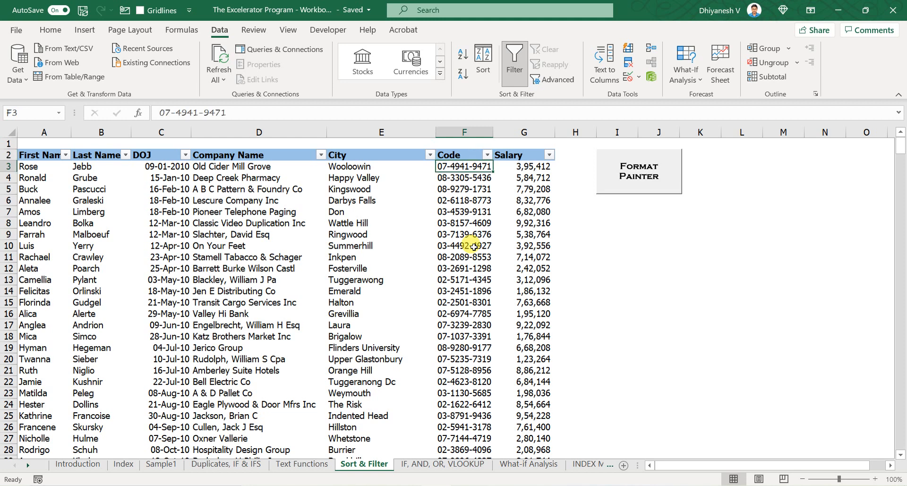
pyautogui.press('Left')
pyautogui.press('Up')
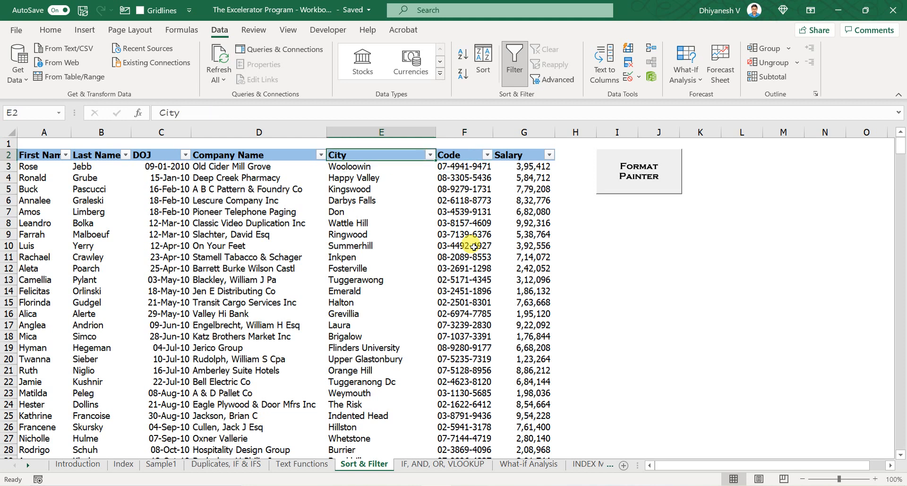
pyautogui.press('Right')
pyautogui.press('Left')
pyautogui.press('Down')
pyautogui.press('Up')
pyautogui.press('Up')
pyautogui.write('T')
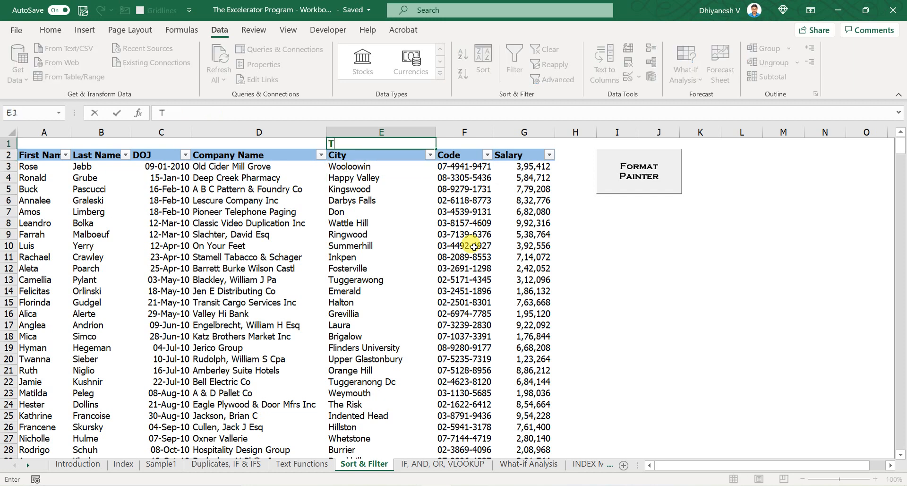
pyautogui.press('Right')
pyautogui.press('Right')
pyautogui.write('Nu')
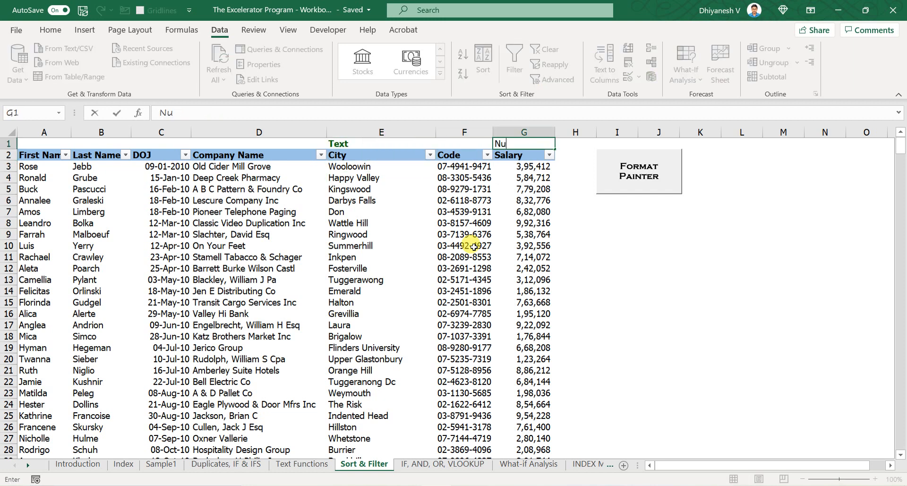
pyautogui.write('mber')
pyautogui.press('Left')
pyautogui.press('Left')
pyautogui.press('Left')
pyautogui.press('Left')
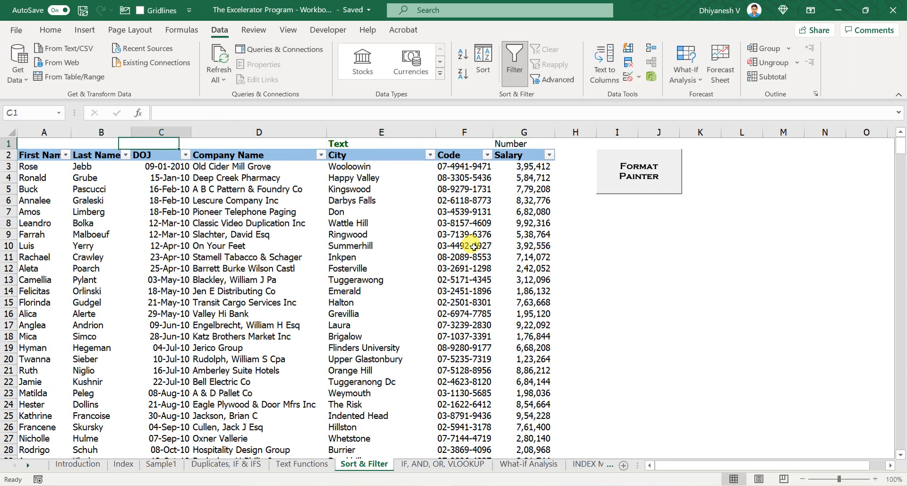
pyautogui.write('Date')
pyautogui.press('Return')
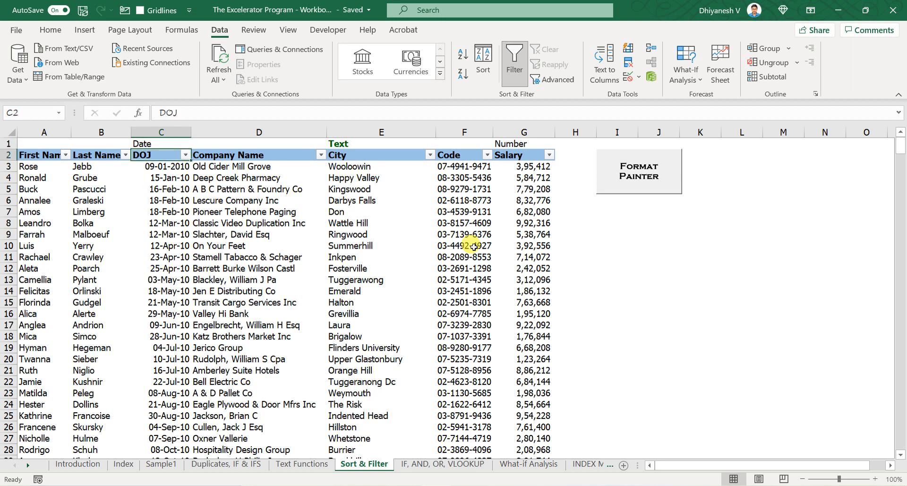
# - Examine the City column's text filter options, opening the Ends With filter dialog and cancelling it
pyautogui.press('Right')
pyautogui.press('Right')
pyautogui.hotkey('alt', 'Down')
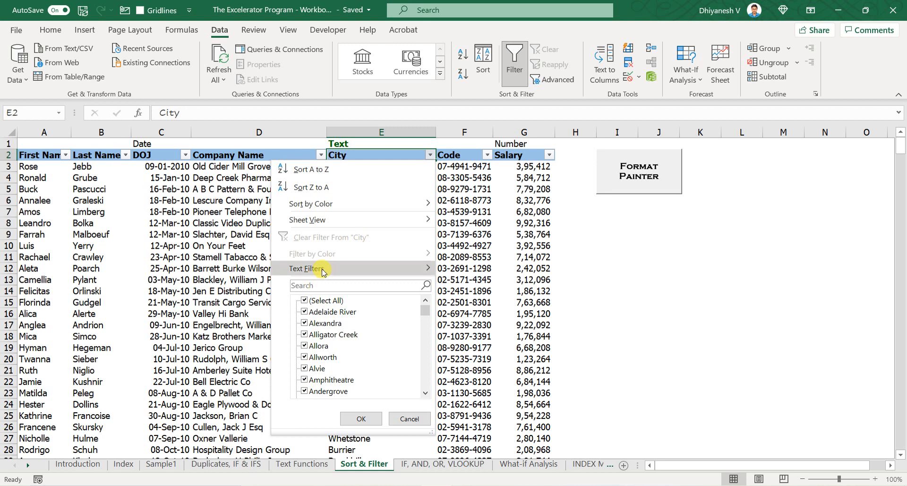
pyautogui.moveTo(322, 271)
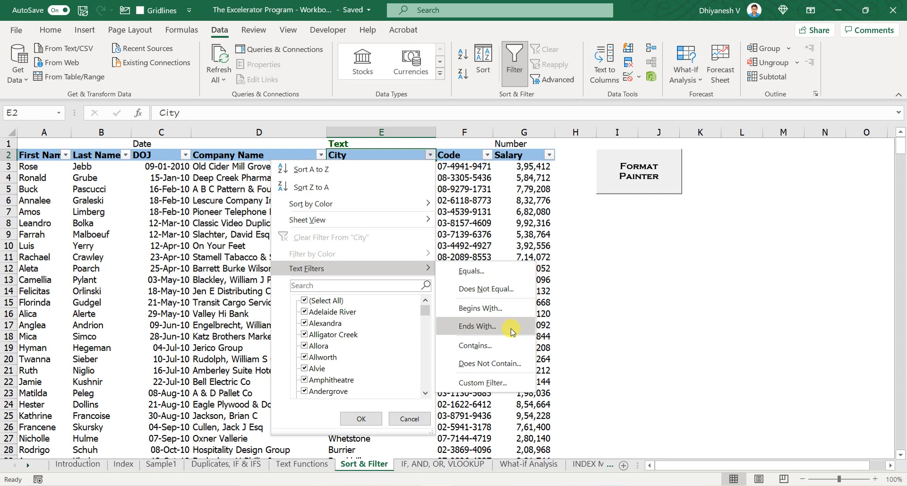
pyautogui.click(620, 254)
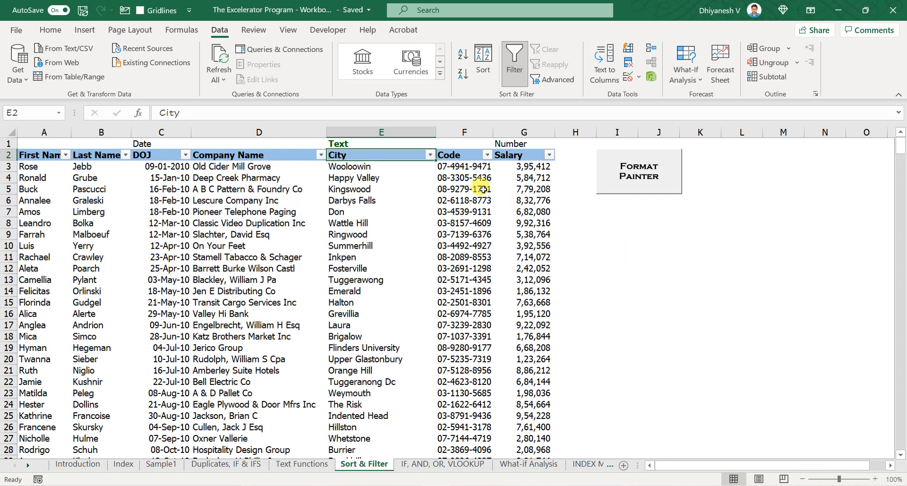
pyautogui.click(429, 155)
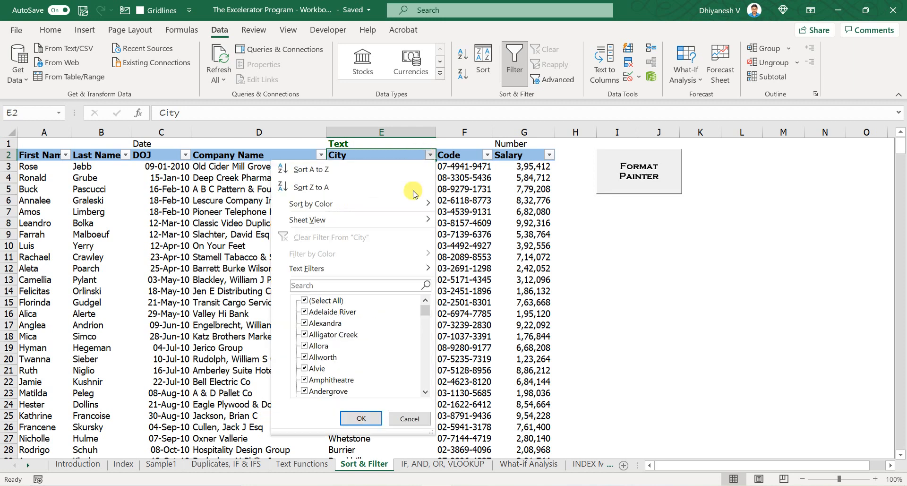
pyautogui.moveTo(420, 271)
pyautogui.click(516, 335)
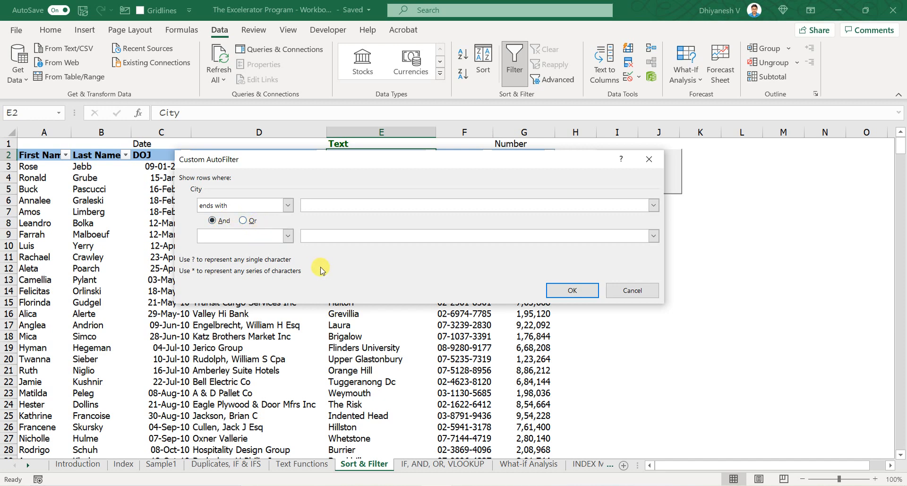
pyautogui.press('Escape')
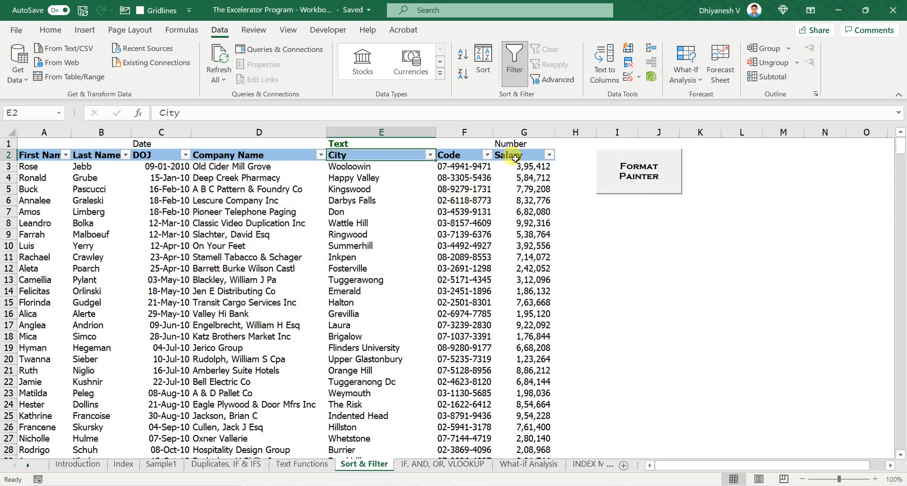
# - Open the Salary column's filter menu to review its number filter options
pyautogui.click(516, 158)
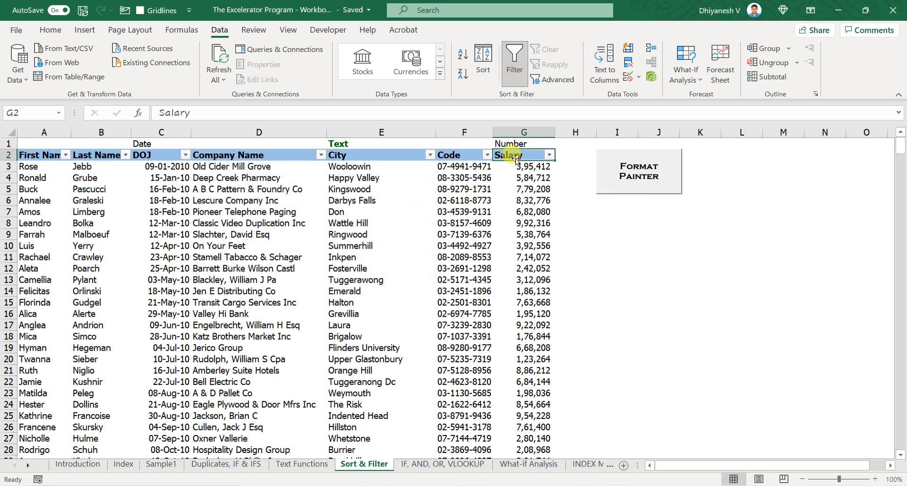
pyautogui.click(549, 157)
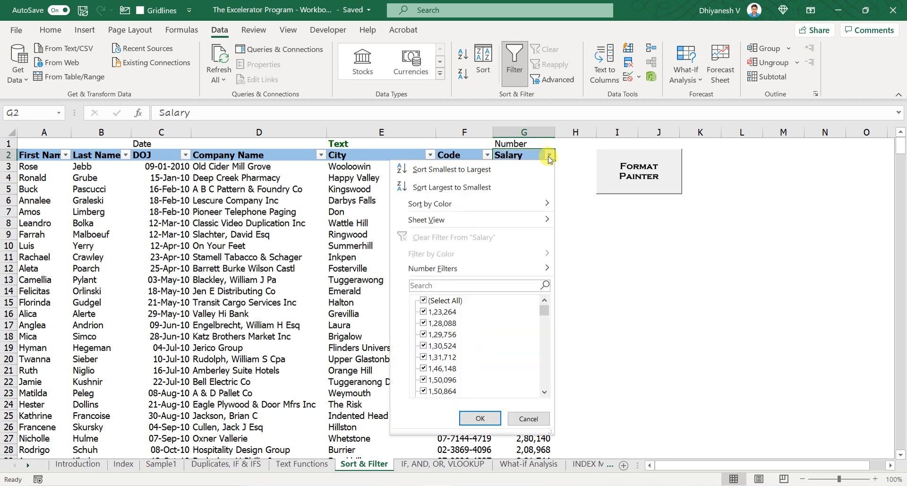
pyautogui.moveTo(498, 274)
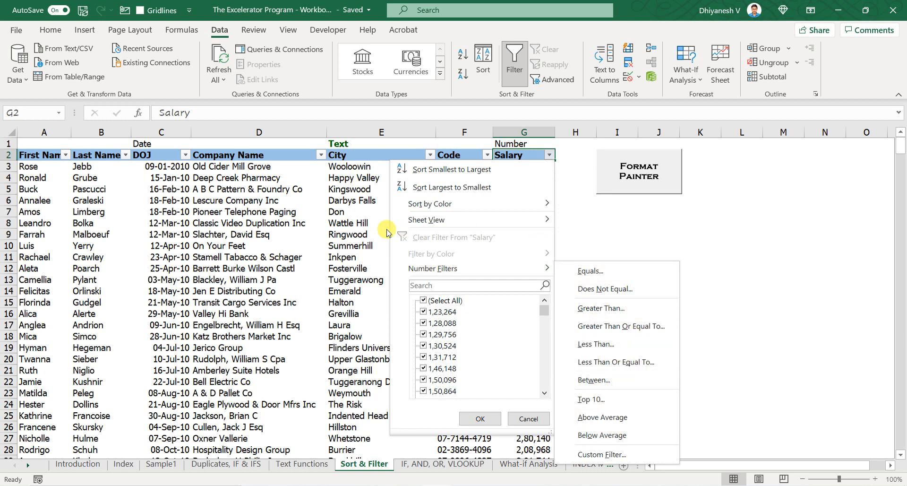
pyautogui.click(360, 224)
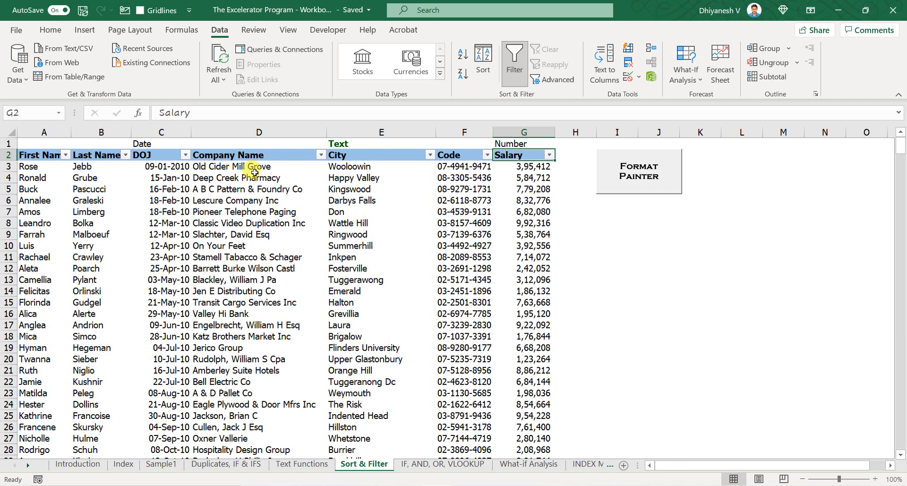
# - Open the DOJ column's filter menu to review its date filter and period options
pyautogui.click(183, 158)
pyautogui.click(184, 156)
pyautogui.moveTo(146, 268)
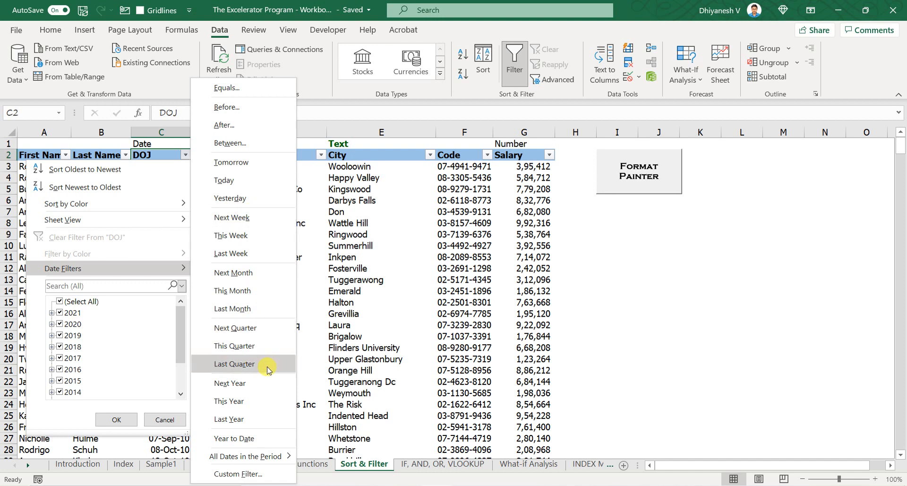
pyautogui.moveTo(270, 456)
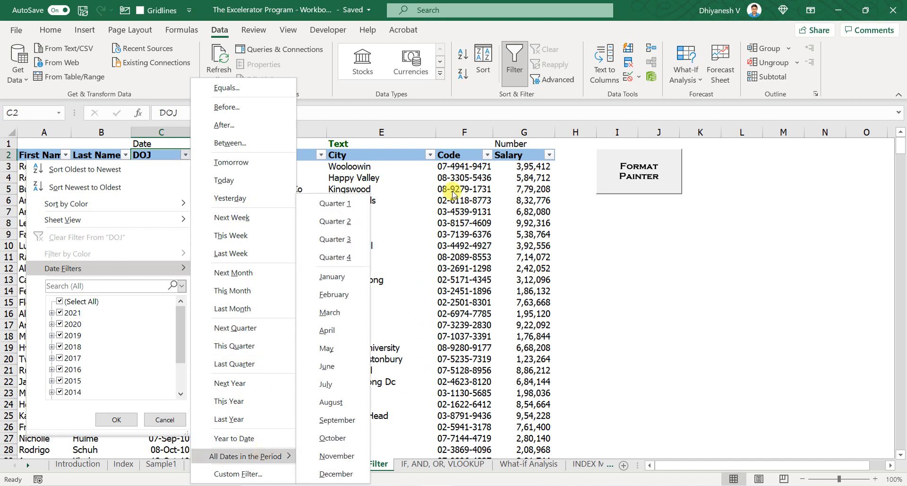
pyautogui.click(438, 234)
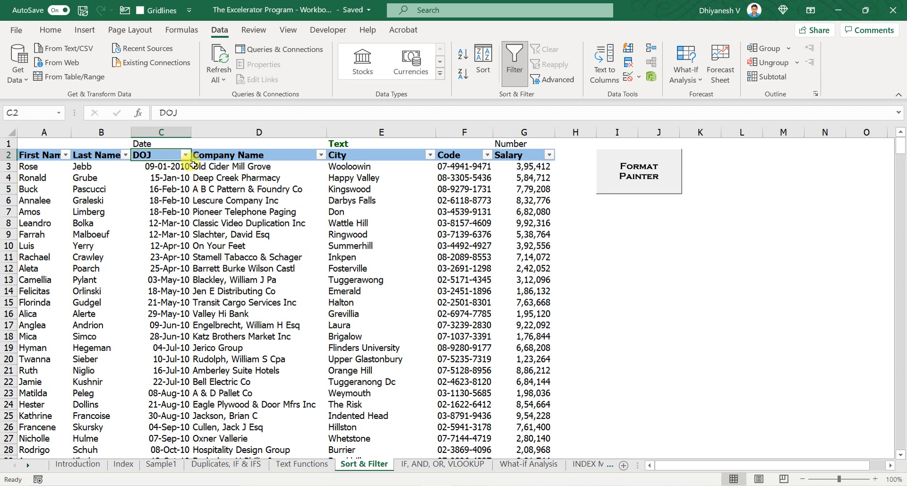
# - Filter the Salary column to values between 500000 and 1000000
pyautogui.click(513, 157)
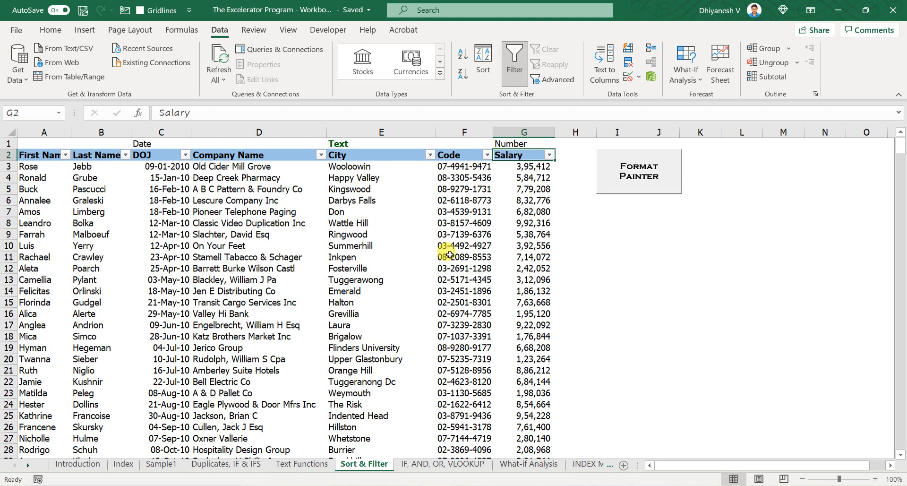
pyautogui.click(550, 155)
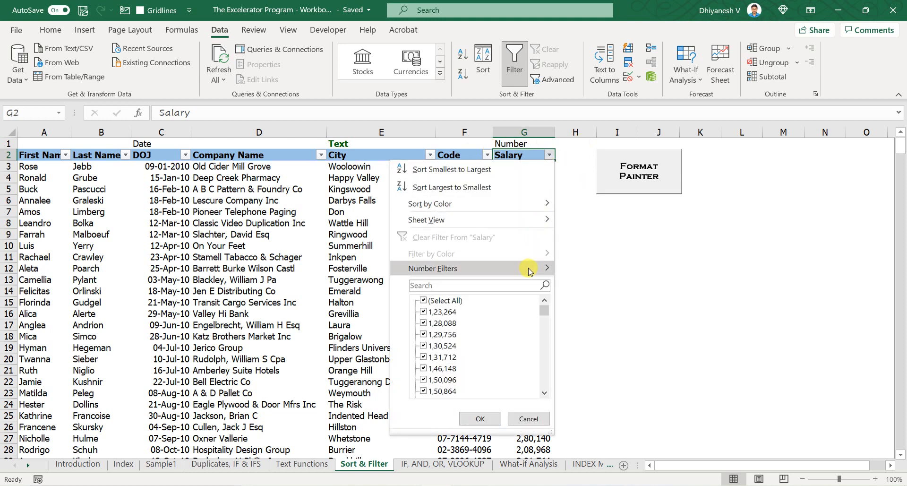
pyautogui.moveTo(529, 269)
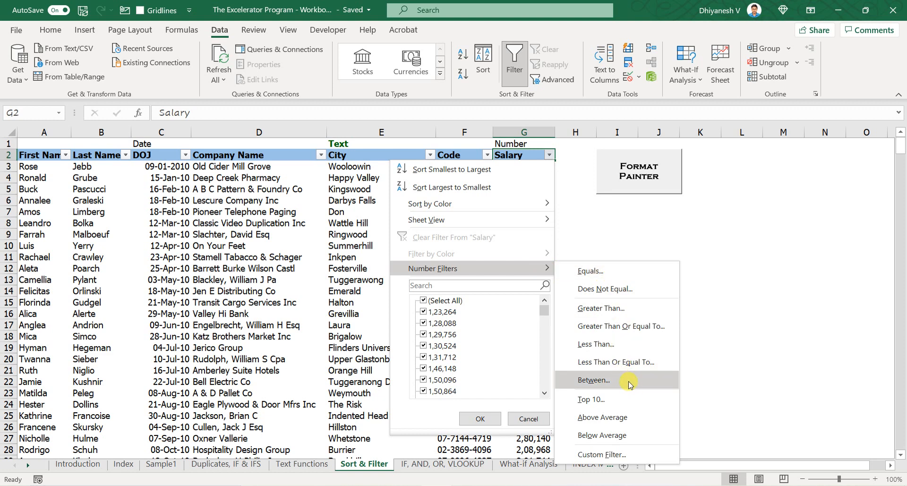
pyautogui.click(605, 380)
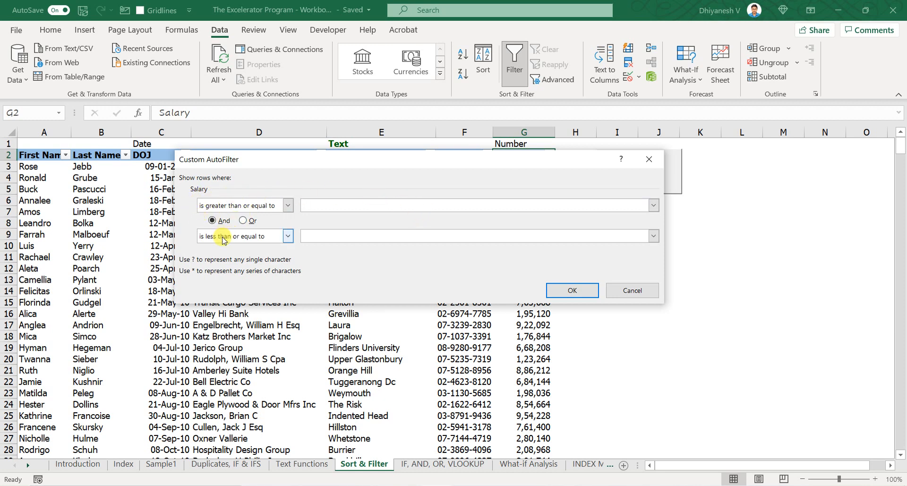
pyautogui.click(341, 237)
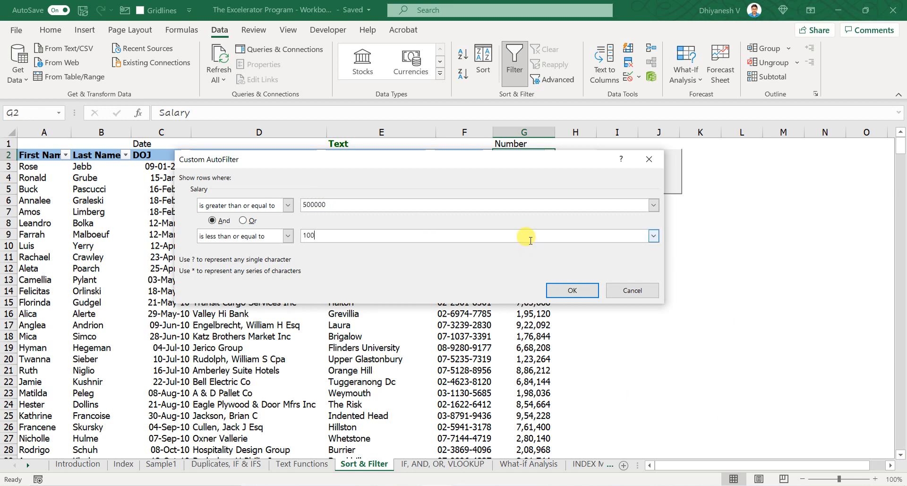
pyautogui.click(581, 290)
pyautogui.scroll(-3, 523, 293)
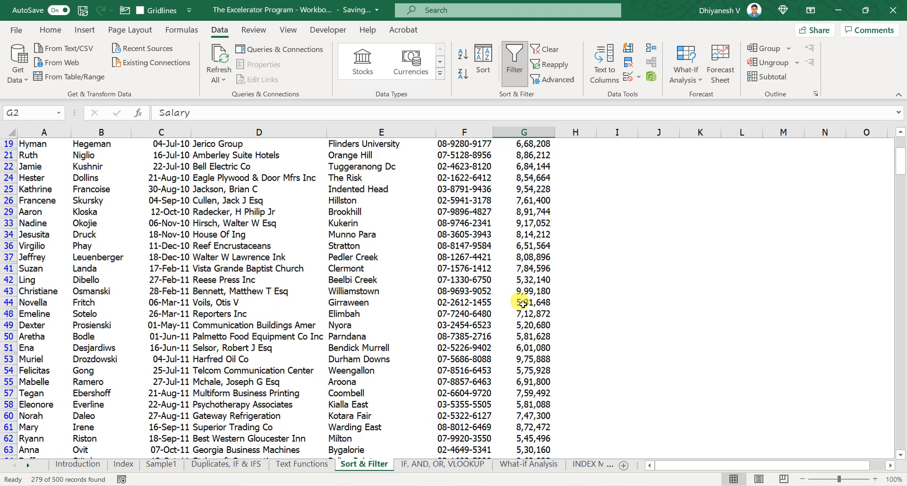
pyautogui.scroll(3, 527, 291)
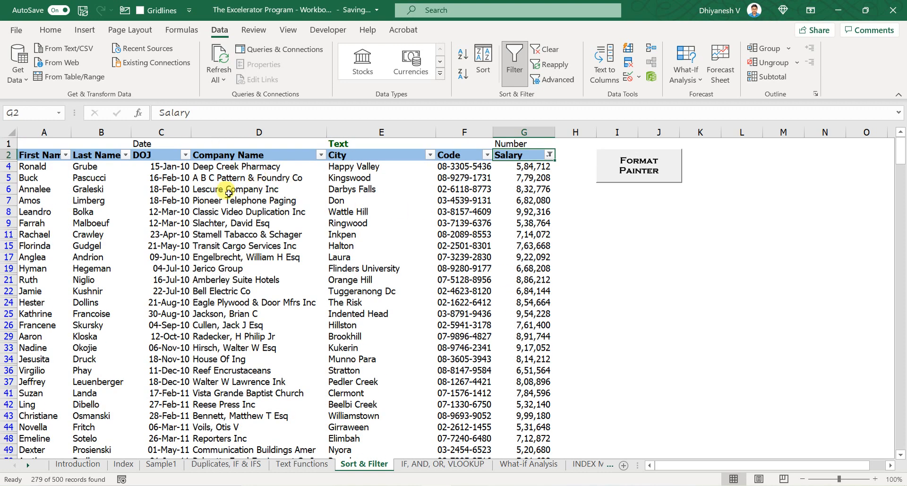
# - Filter the DOJ column to show only dates after 01-Jan-16 using a custom date filter
pyautogui.click(185, 156)
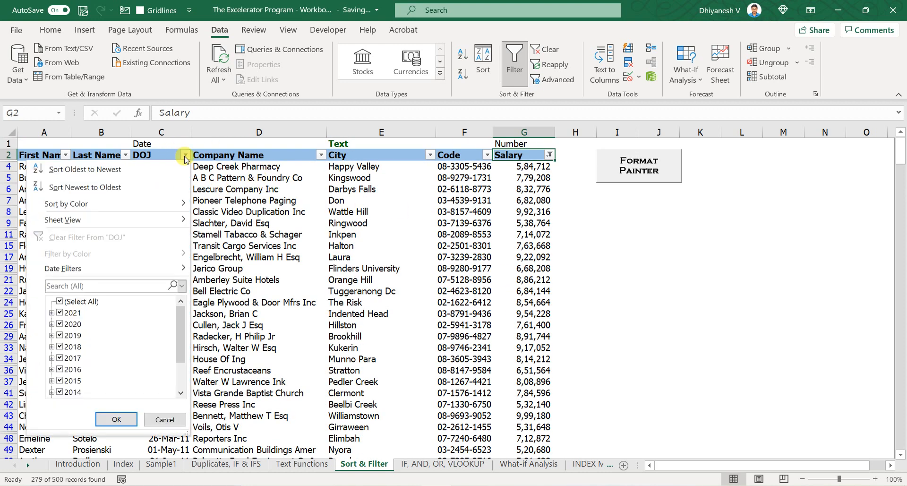
pyautogui.click(185, 157)
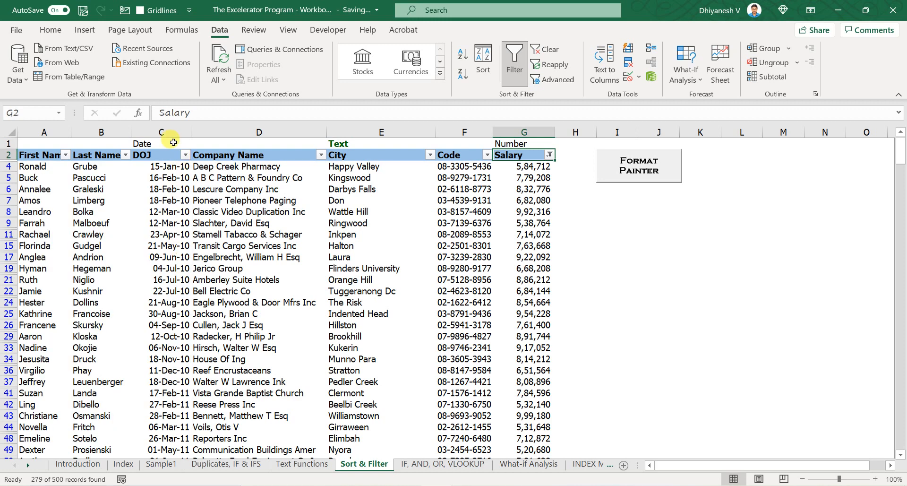
pyautogui.click(182, 166)
pyautogui.click(184, 157)
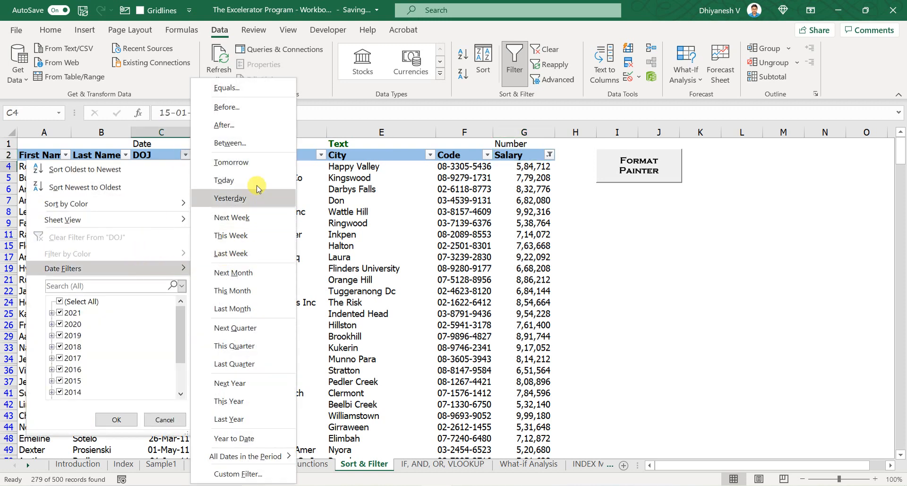
pyautogui.click(220, 127)
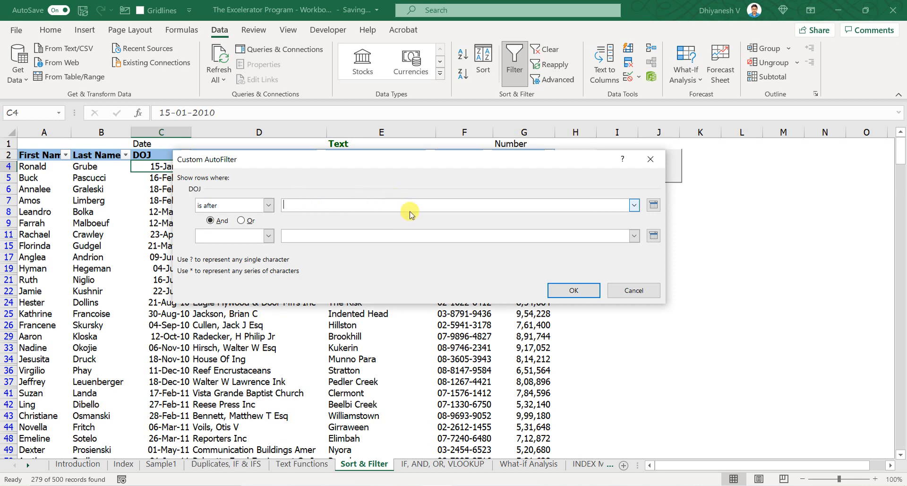
pyautogui.click(652, 208)
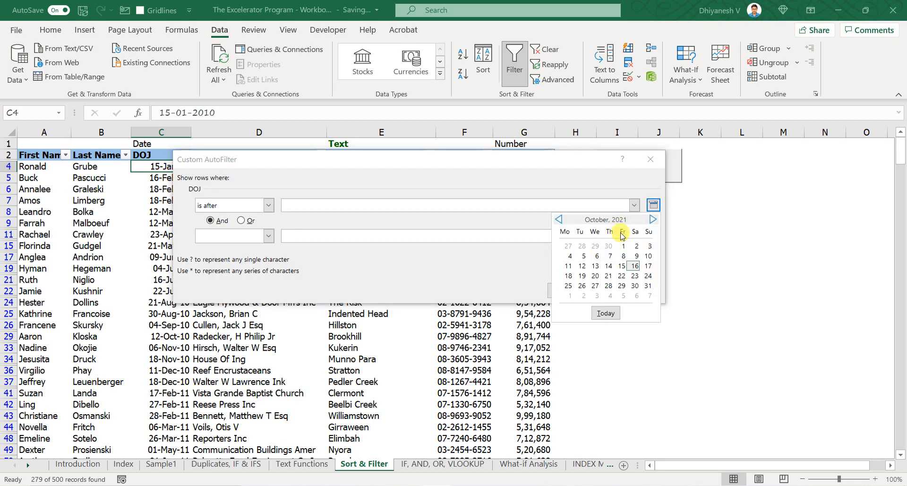
pyautogui.click(493, 205)
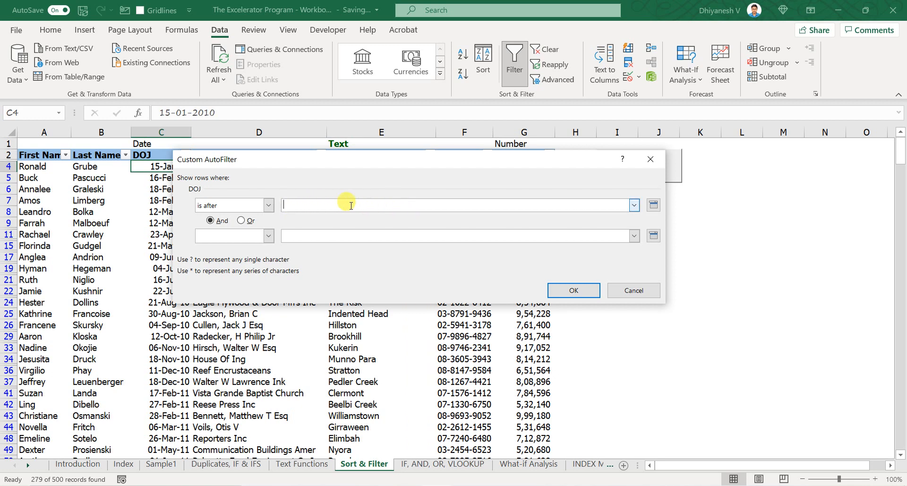
pyautogui.write('01-Jan-16')
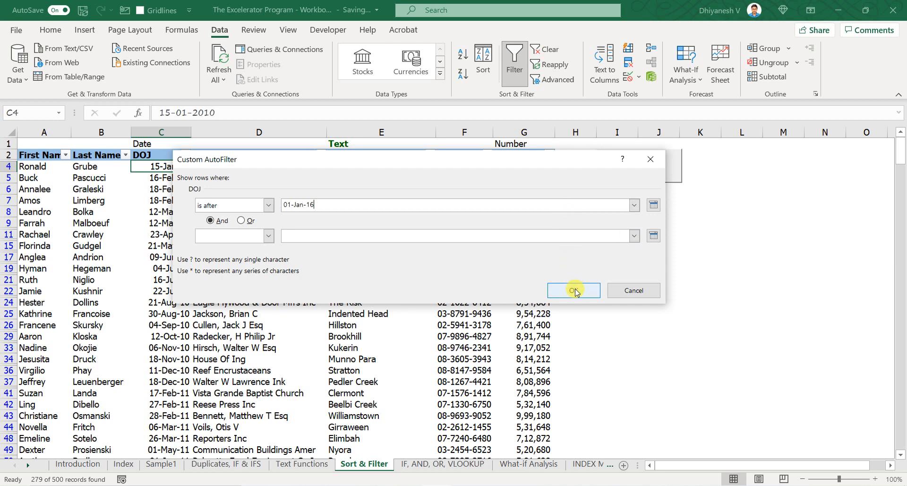
pyautogui.click(572, 289)
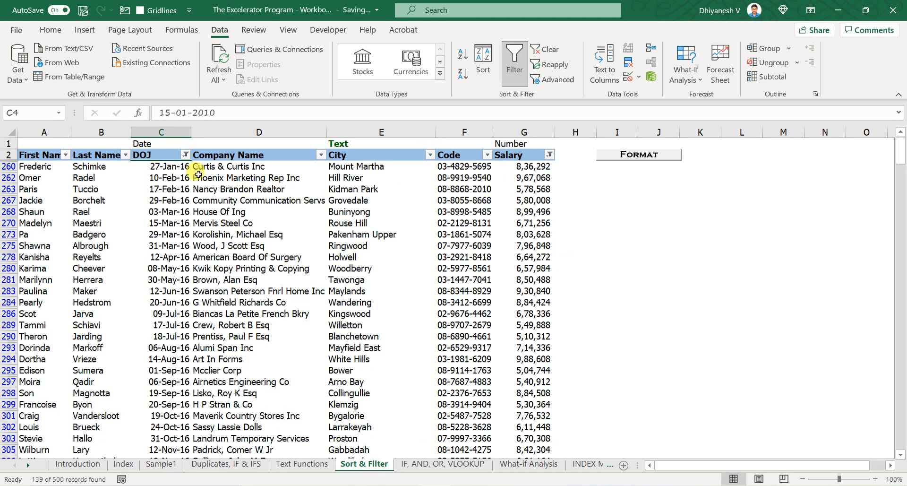
# - Try clearing the filters and turning filtering off for the table, undoing the change
pyautogui.click(204, 177)
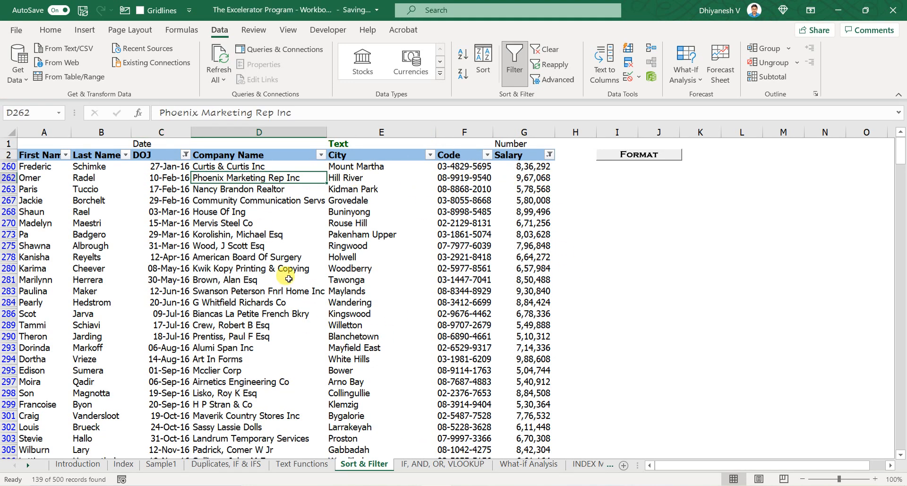
pyautogui.moveTo(156, 155); pyautogui.dragTo(497, 168)
pyautogui.click(473, 177)
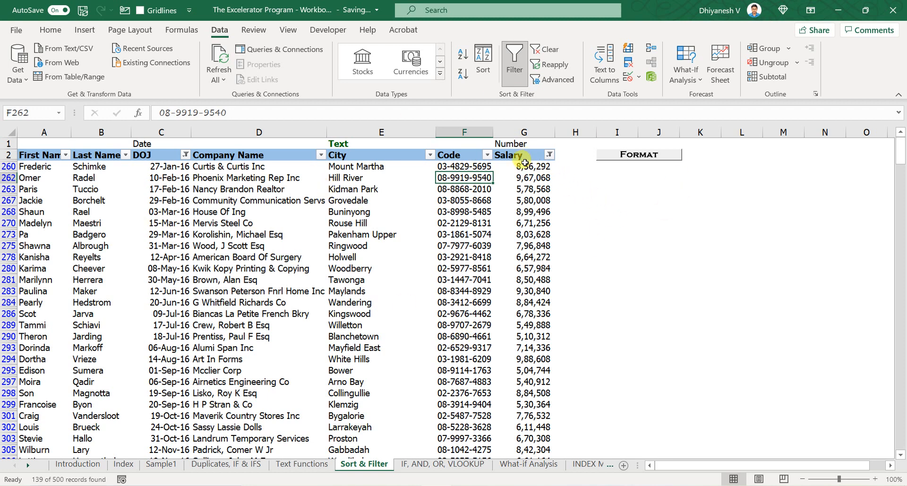
pyautogui.hotkey('alt', 'a')
pyautogui.press('c')
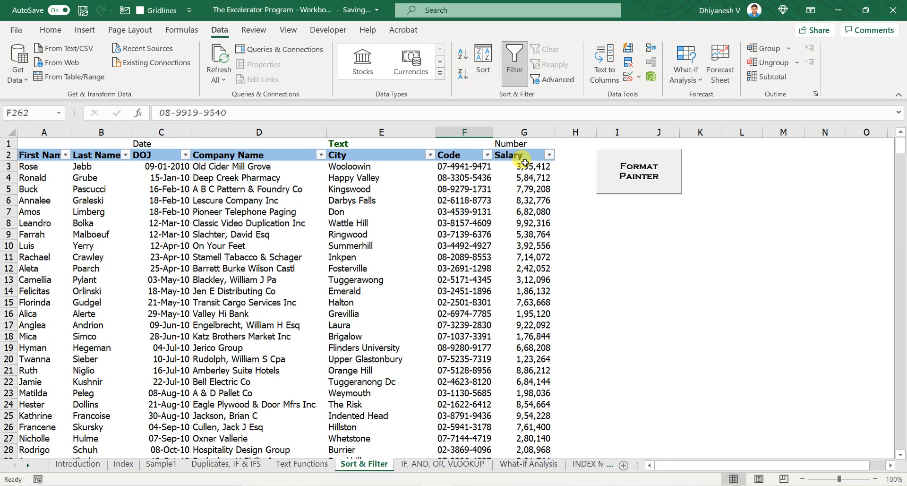
pyautogui.hotkey('ctrl', 'shift', 'l')
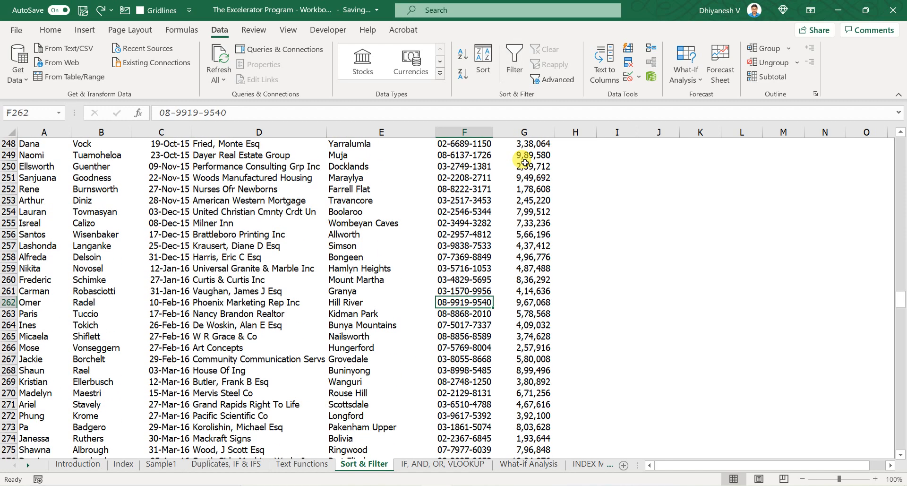
pyautogui.hotkey('ctrl', 'Up')
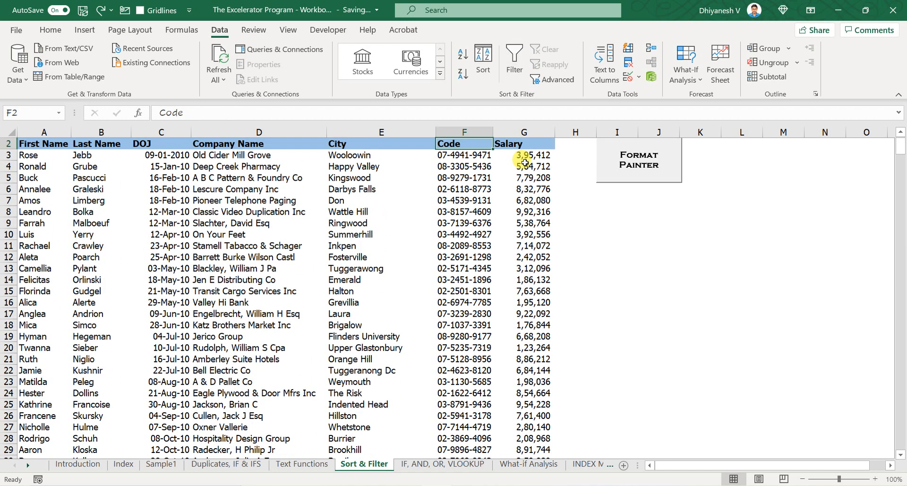
pyautogui.hotkey('ctrl', 'z')
pyautogui.press('Up')
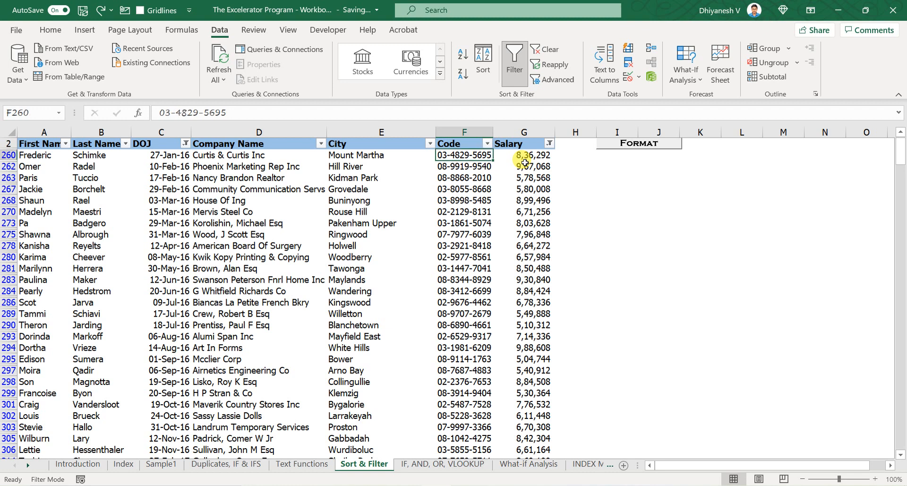
pyautogui.scroll(1, 548, 180)
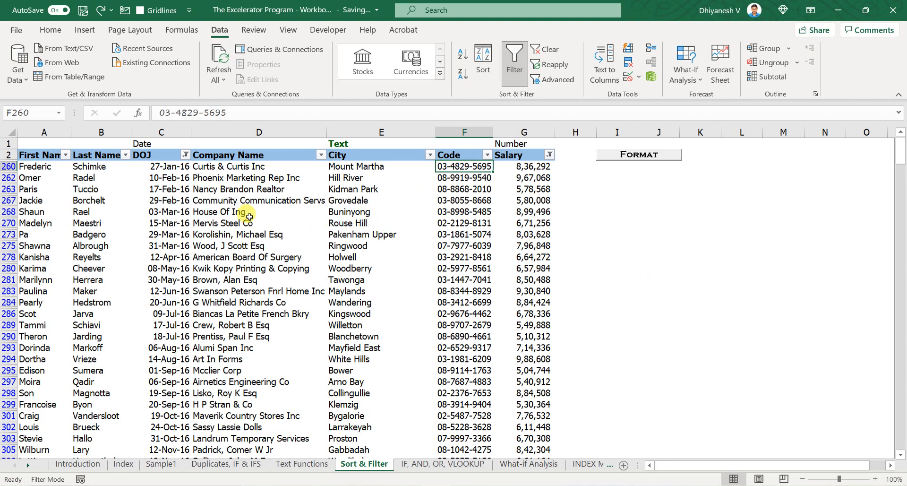
pyautogui.click(152, 156)
pyautogui.click(160, 178)
pyautogui.click(659, 210)
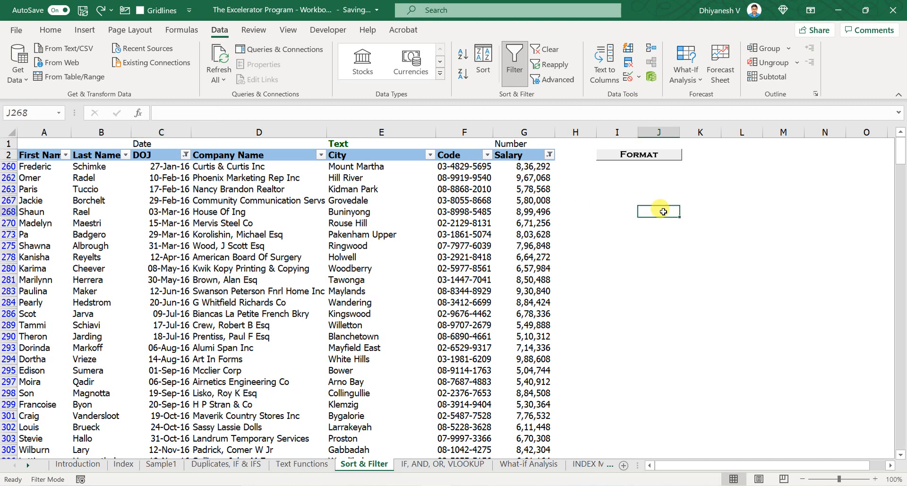
pyautogui.write('30')
pyautogui.press('Escape')
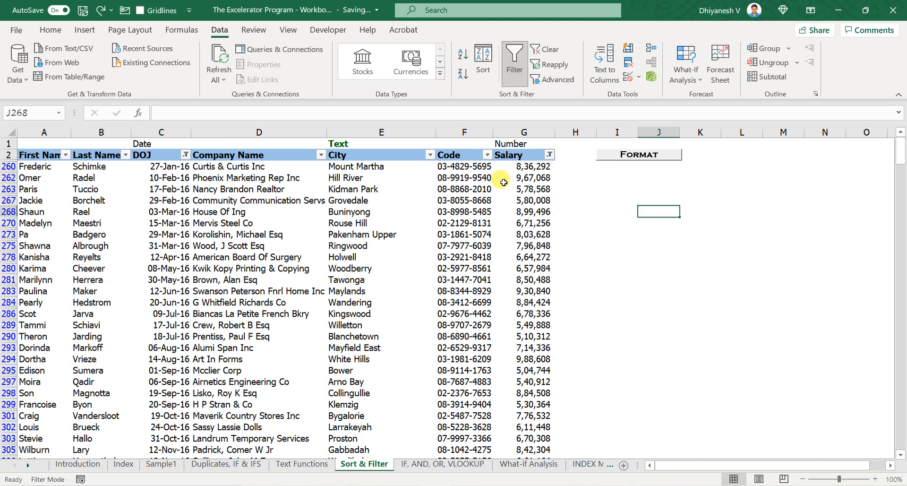
# - Clear all table filters twice, undoing each clear
pyautogui.click(520, 178)
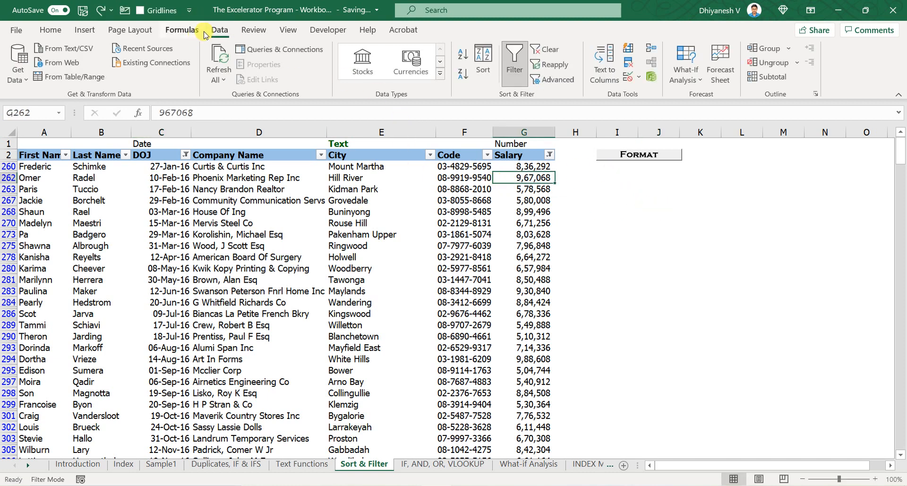
pyautogui.click(559, 49)
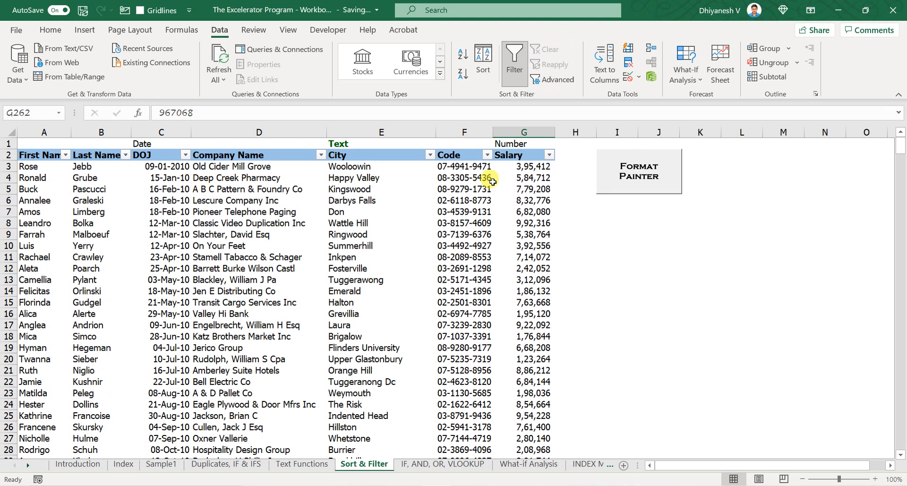
pyautogui.hotkey('ctrl', 'z')
pyautogui.scroll(1, 496, 236)
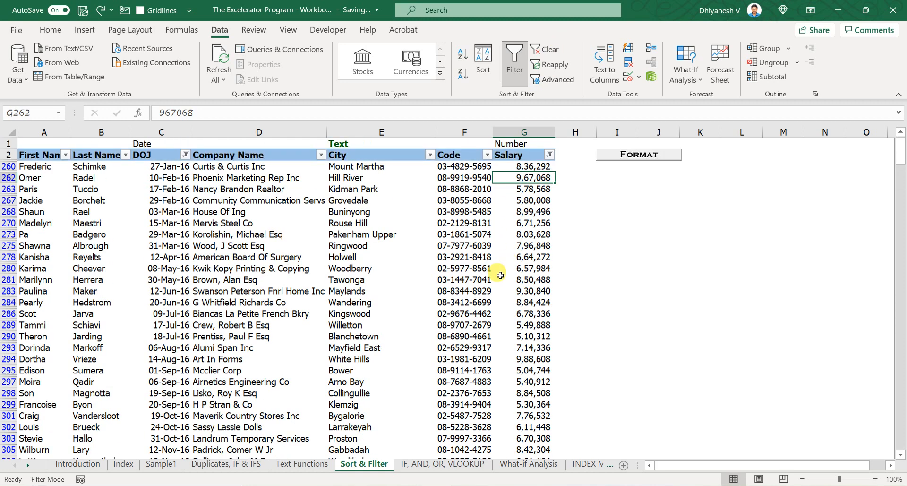
pyautogui.click(472, 179)
pyautogui.click(536, 177)
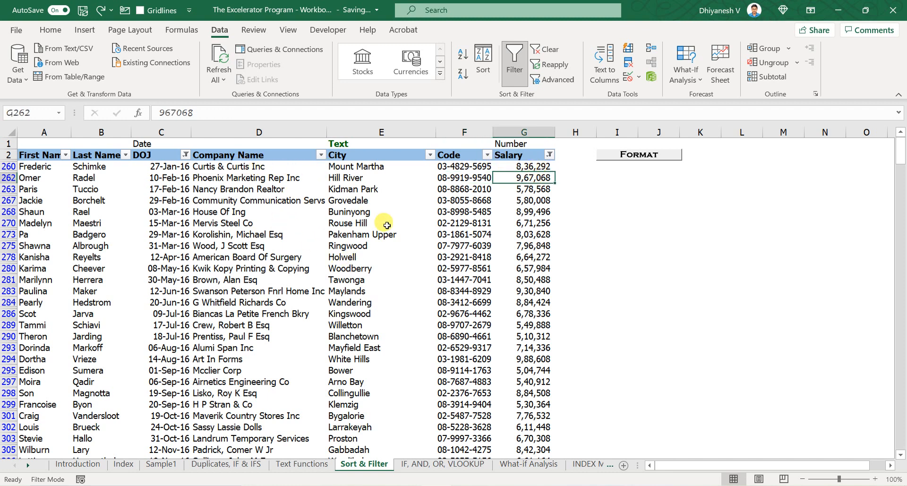
pyautogui.press('alt')
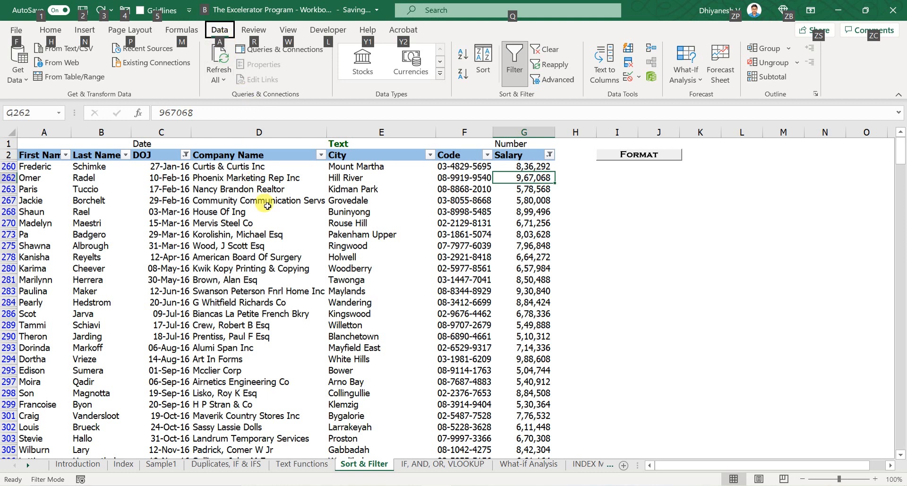
pyautogui.press('a')
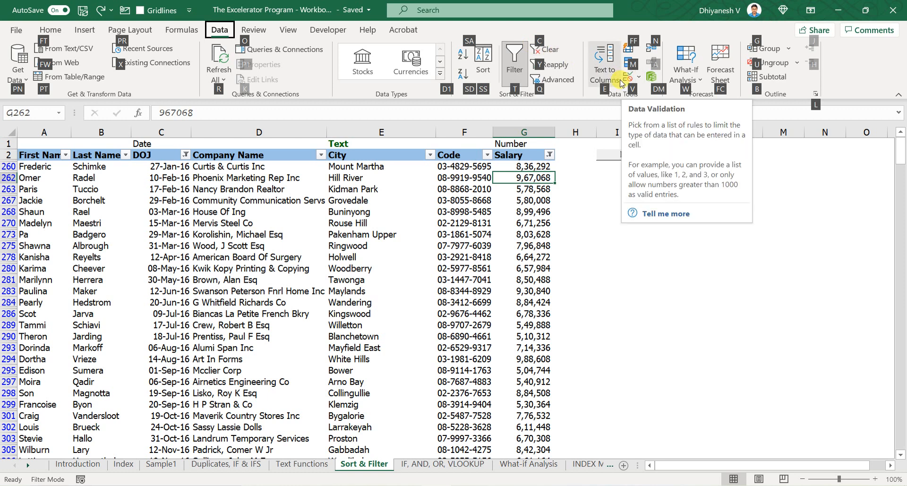
pyautogui.press('c')
pyautogui.click(508, 225)
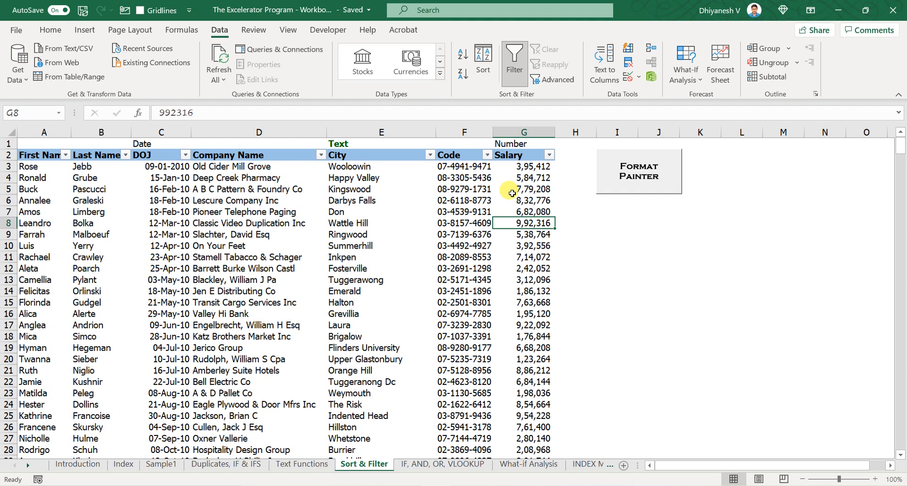
pyautogui.hotkey('ctrl', 'Up')
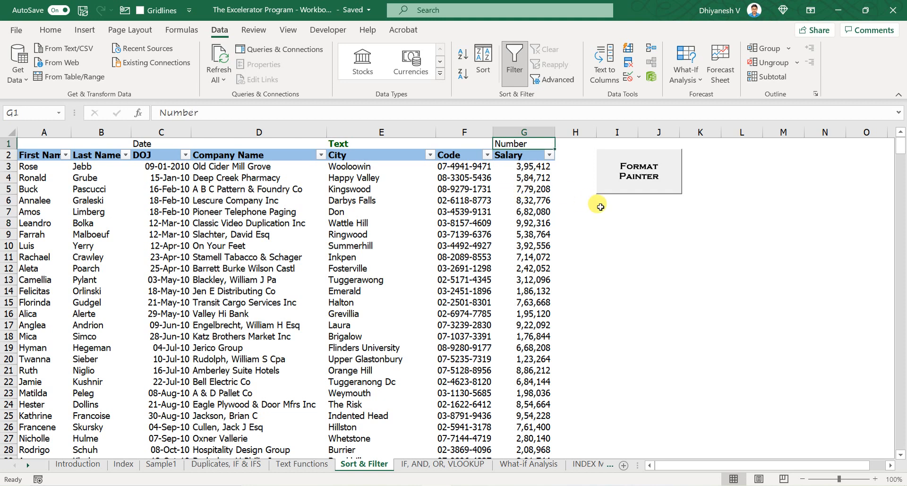
pyautogui.hotkey('ctrl', 'z')
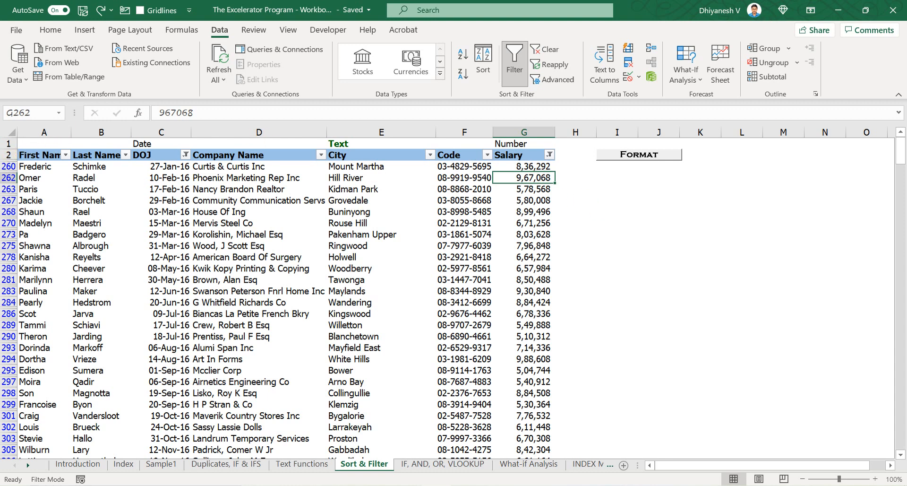
# - Set the salary in row 260, the first visible filtered row, to 336292
pyautogui.click(7, 166)
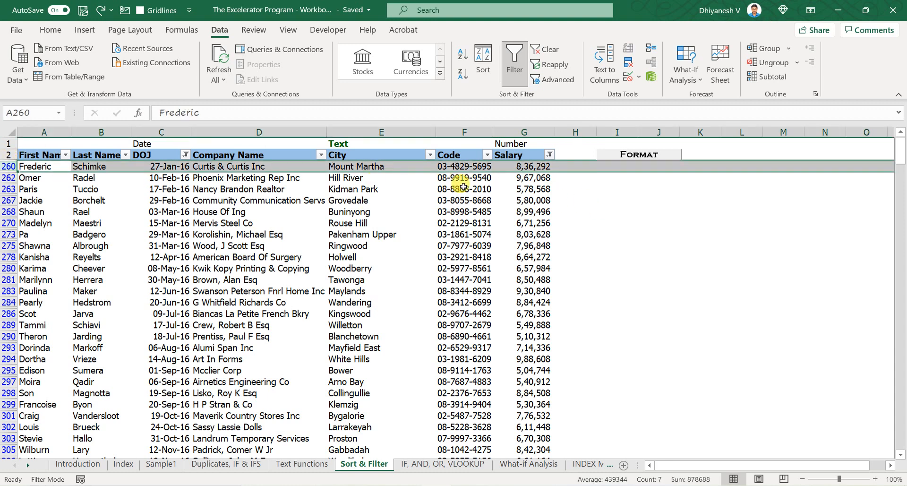
pyautogui.click(529, 166)
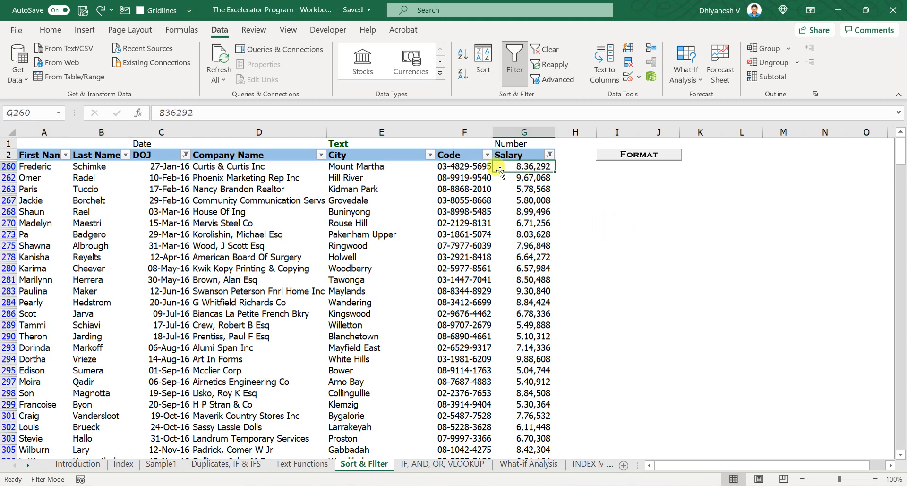
pyautogui.press('F2')
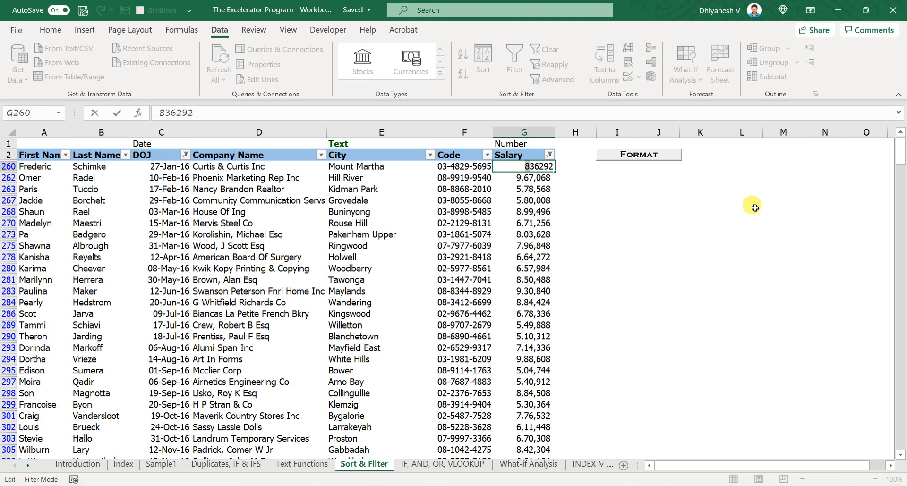
pyautogui.press('Return')
pyautogui.press('Up')
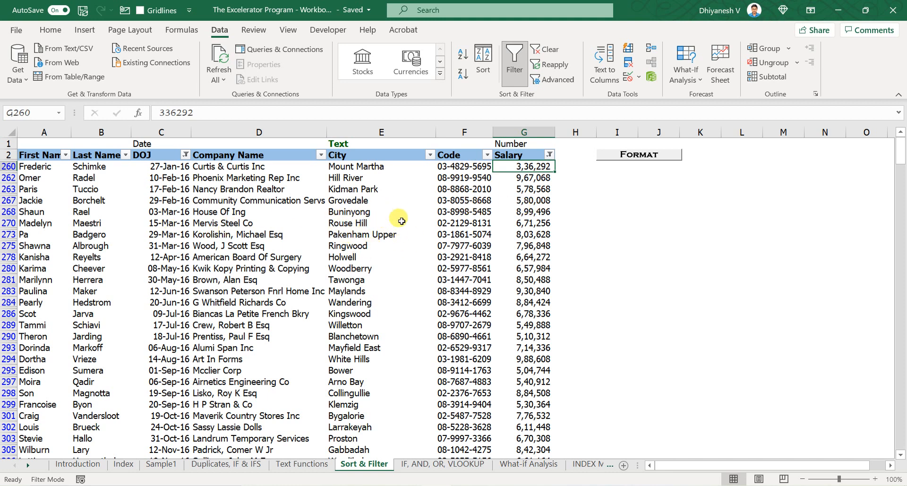
# - Reapply the active filters so the edited row is re-evaluated against the salary criteria
pyautogui.rightClick(429, 194)
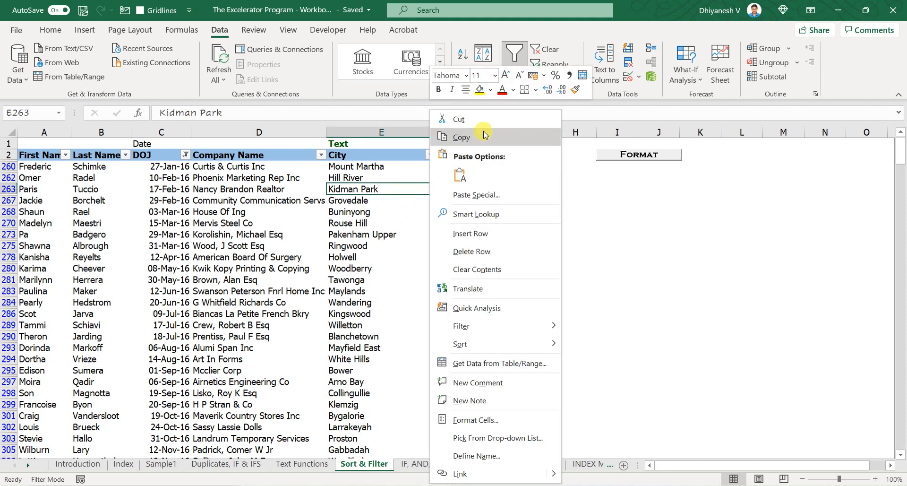
pyautogui.press('Escape')
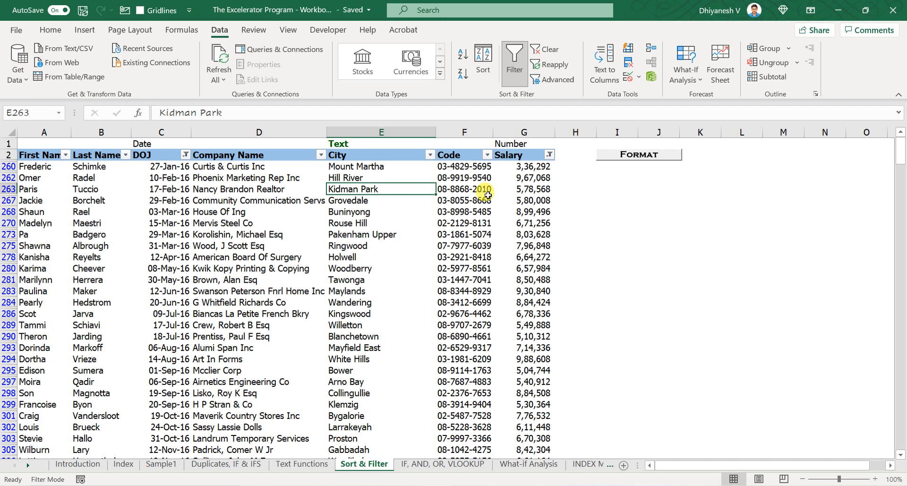
pyautogui.click(568, 67)
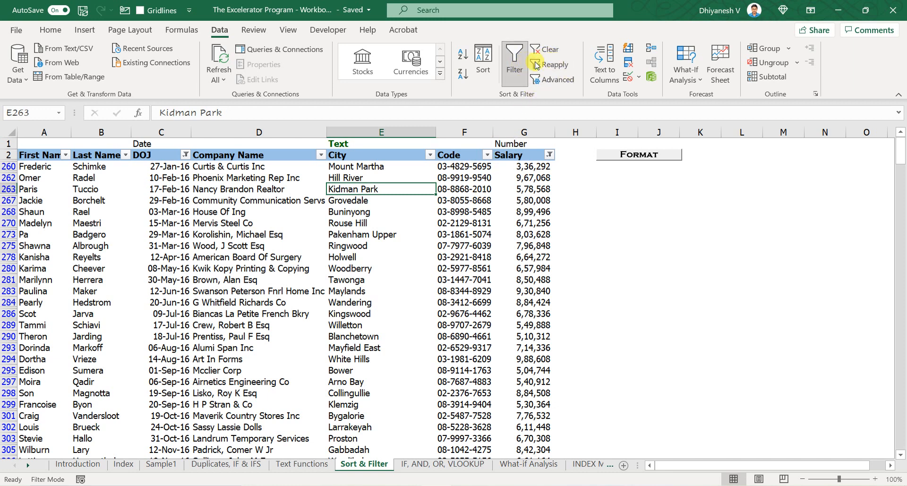
pyautogui.click(567, 66)
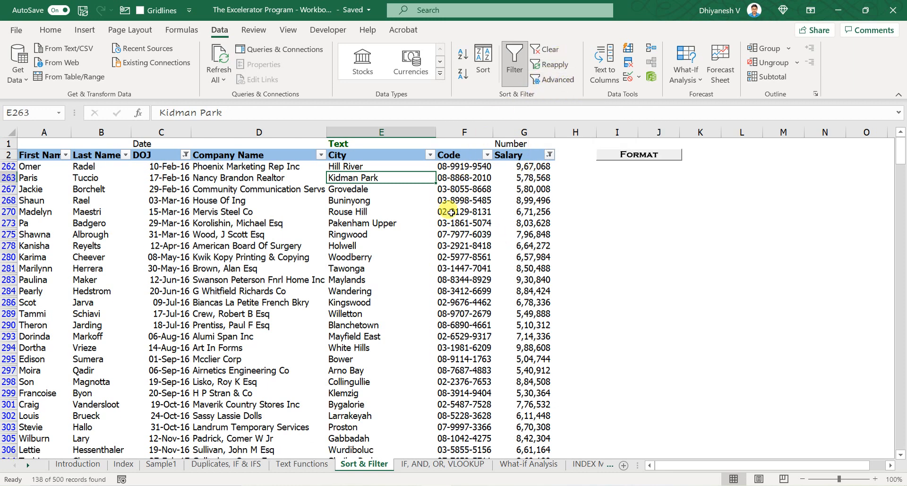
pyautogui.hotkey('alt', 'a')
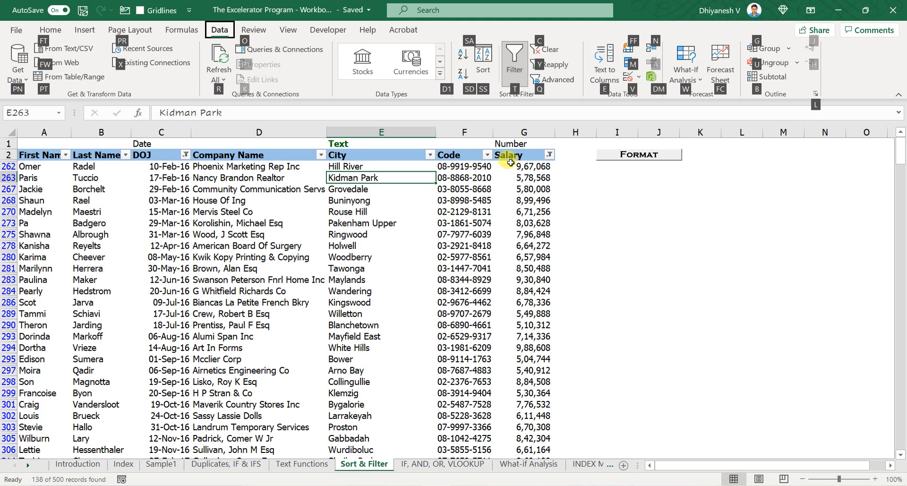
# - Clear all filters from the employee table
pyautogui.press('c')
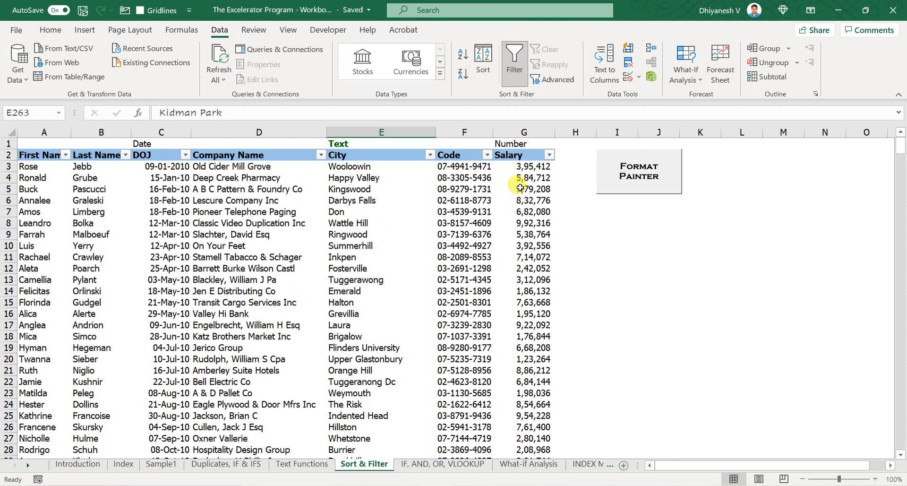
pyautogui.click(520, 155)
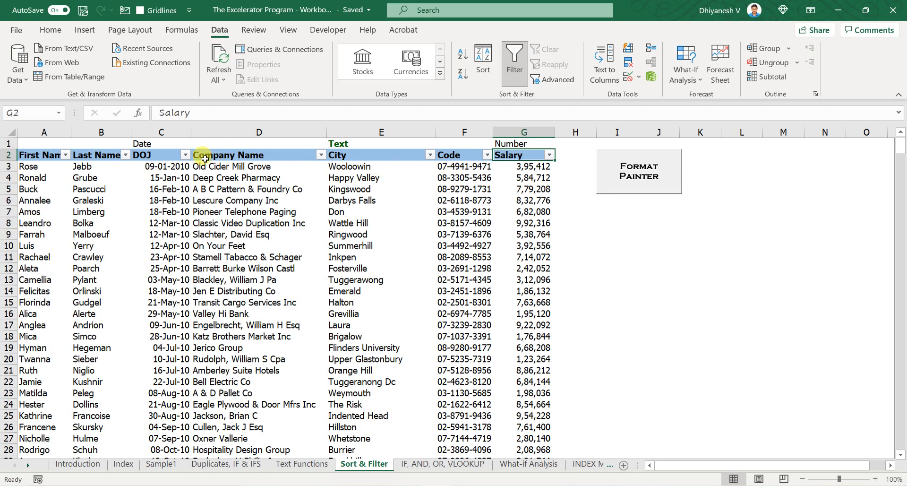
# - Copy the date format of DOJ cell C4 onto C3 with Format Painter so it matches the other dates
pyautogui.click(147, 170)
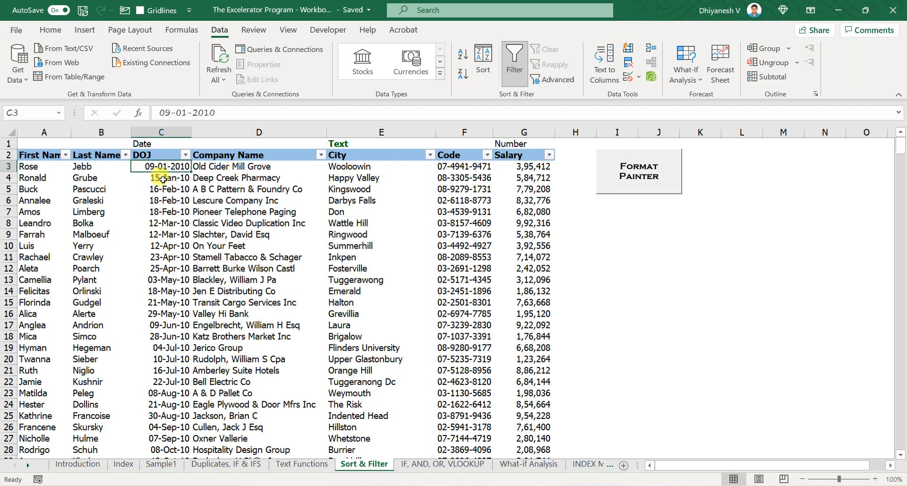
pyautogui.moveTo(162, 193); pyautogui.dragTo(169, 417)
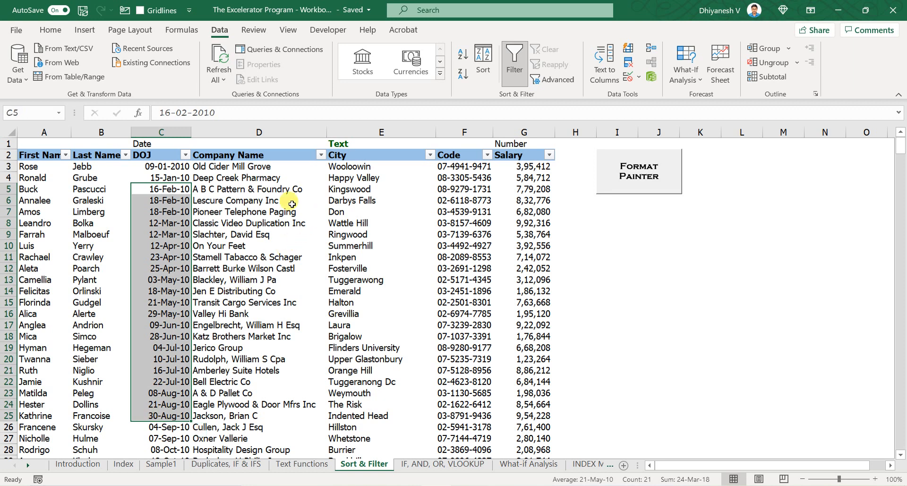
pyautogui.click(161, 178)
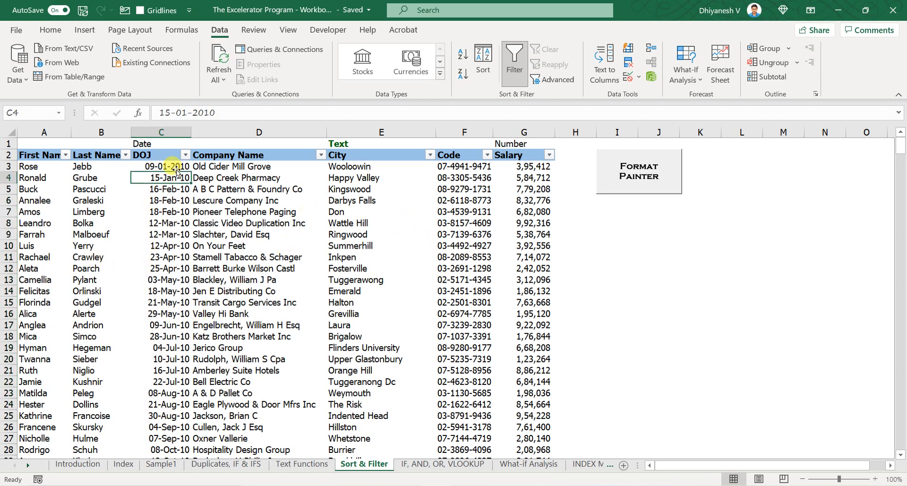
pyautogui.click(158, 221)
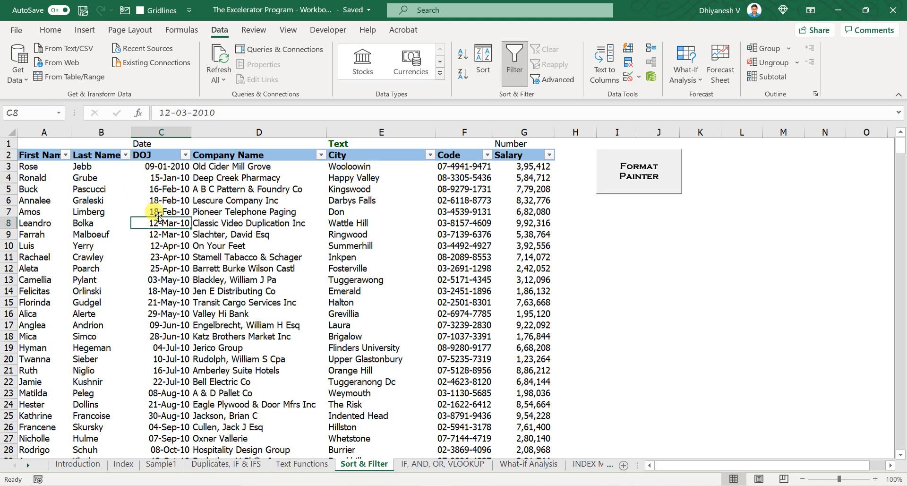
pyautogui.click(164, 189)
pyautogui.click(170, 179)
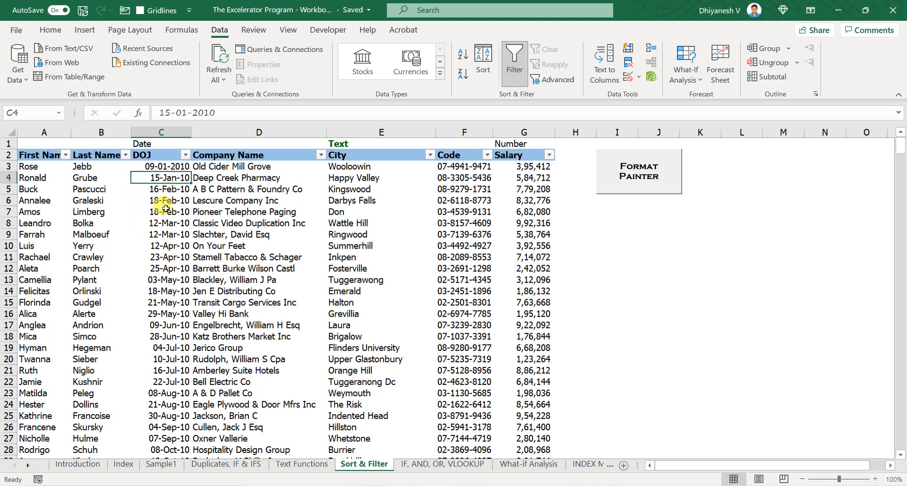
pyautogui.click(49, 30)
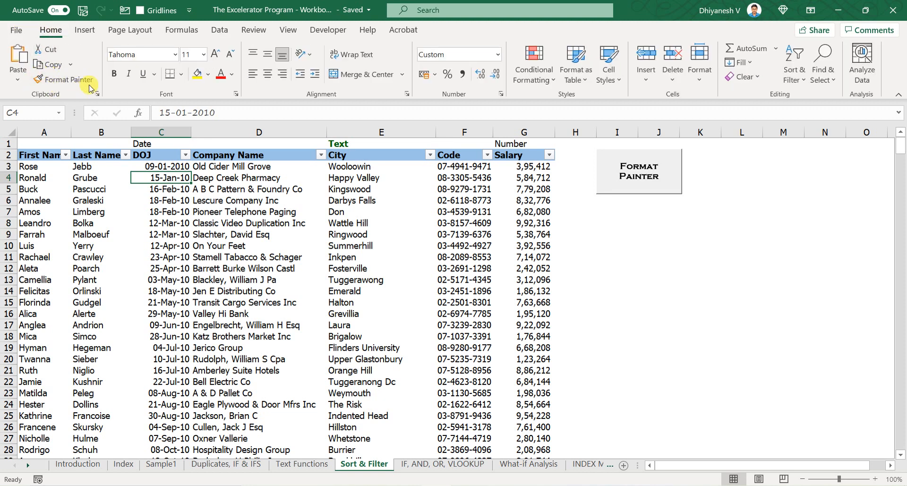
pyautogui.click(55, 82)
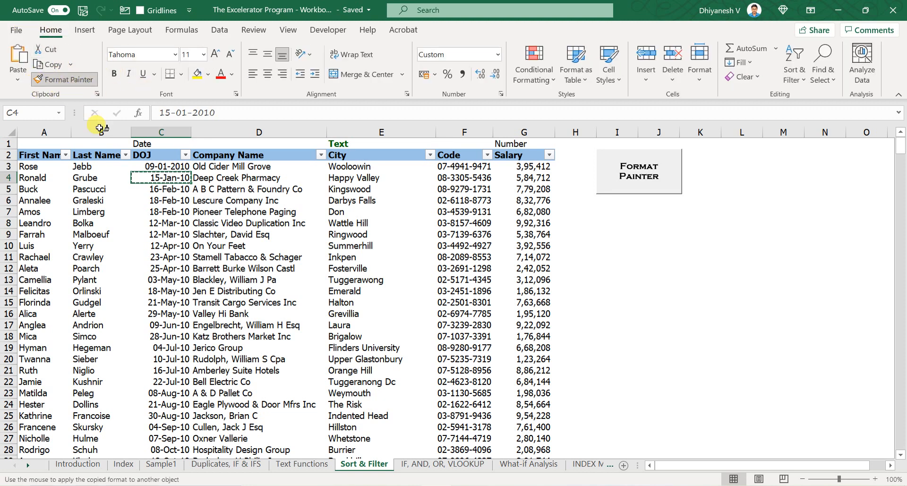
pyautogui.click(165, 166)
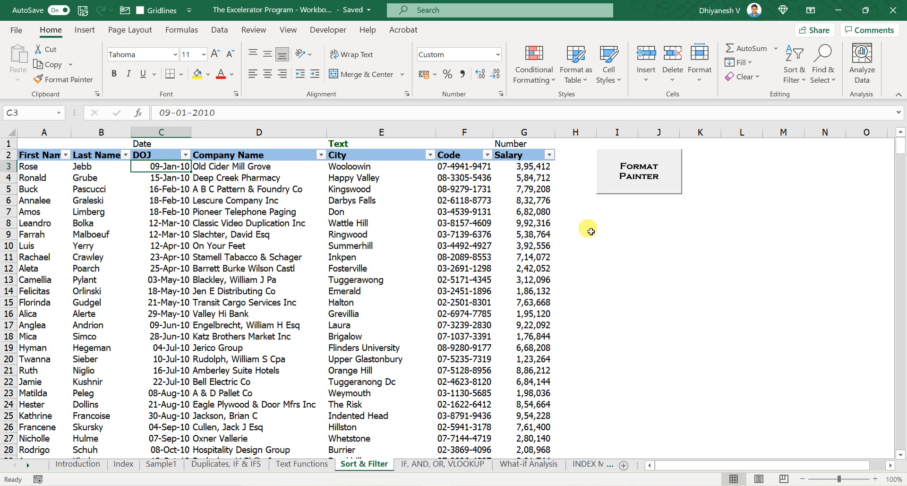
pyautogui.click(577, 366)
pyautogui.click(570, 173)
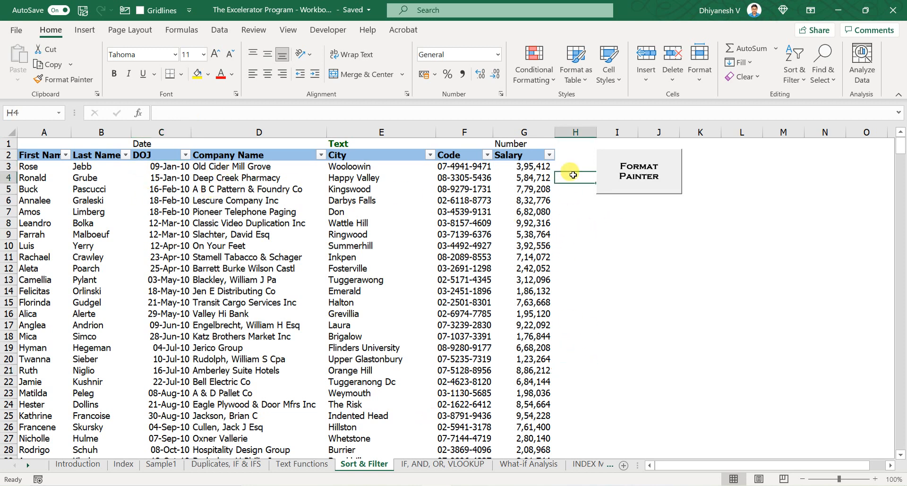
pyautogui.click(562, 152)
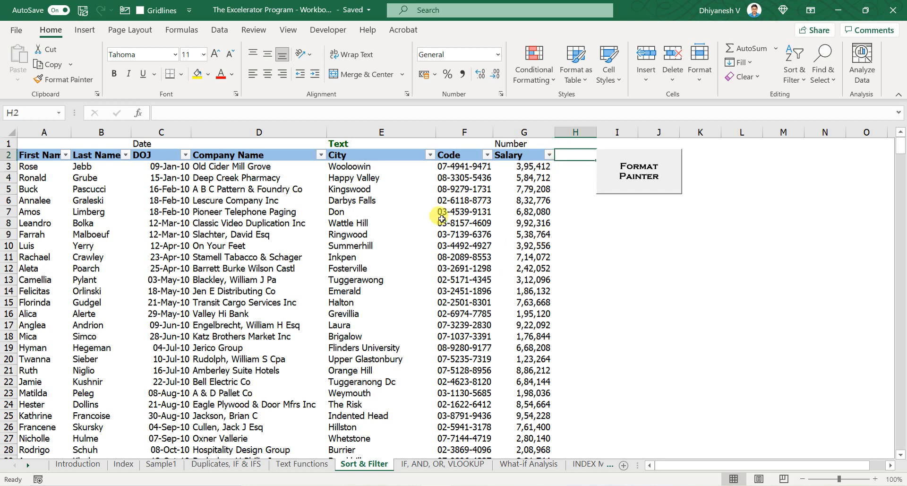